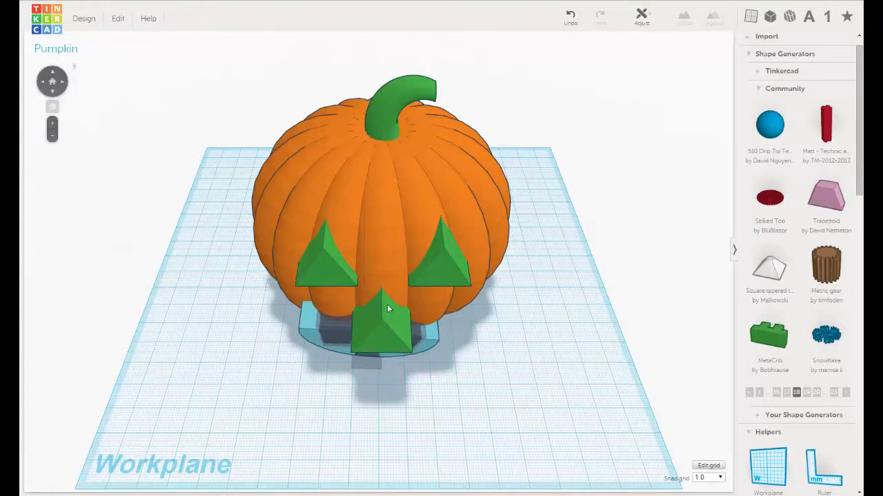
Rotate the pumpkin's triangular nose upside down so that its point faces the mouth.
{"action": "scroll", "coordinate": [387, 296], "scroll_direction": "up", "scroll_amount": 3}
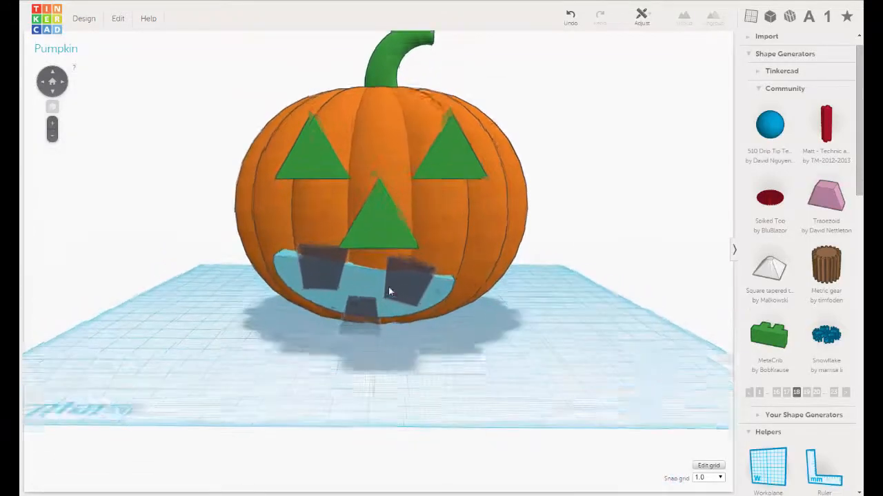
{"action": "scroll", "coordinate": [373, 291], "scroll_direction": "up", "scroll_amount": 2}
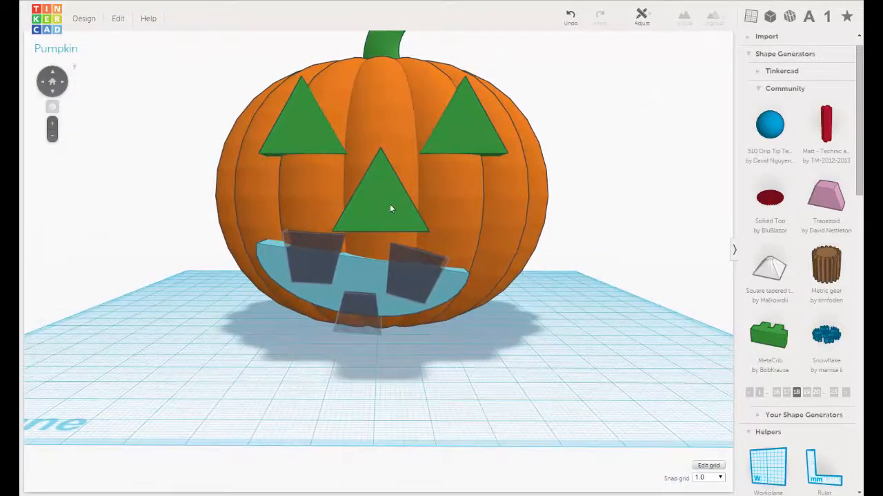
{"action": "left_click", "coordinate": [390, 209]}
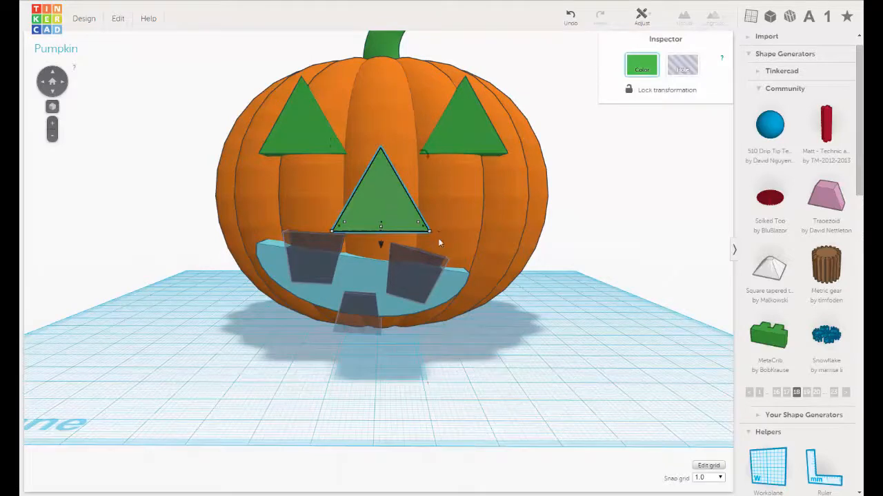
{"action": "left_click_drag", "start_coordinate": [423, 154], "coordinate": [343, 225]}
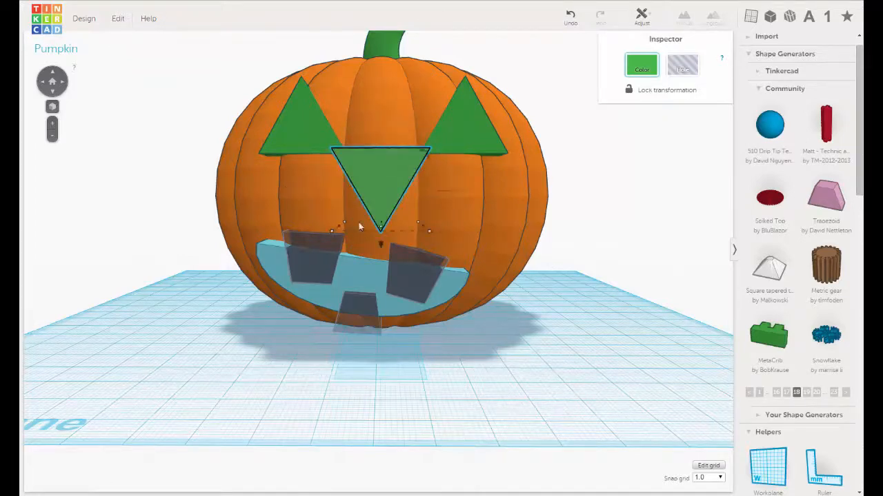
Scale the nose triangle down slightly so that it is smaller than the eyes.
{"action": "right_click_drag", "start_coordinate": [388, 198], "coordinate": [488, 191]}
{"action": "right_click_drag", "start_coordinate": [436, 205], "coordinate": [417, 205]}
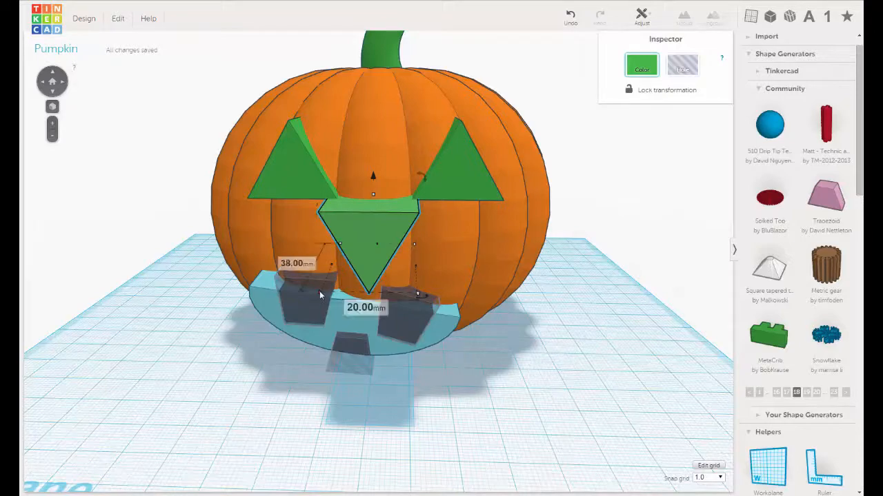
{"action": "left_click", "coordinate": [319, 293], "text": "shift"}
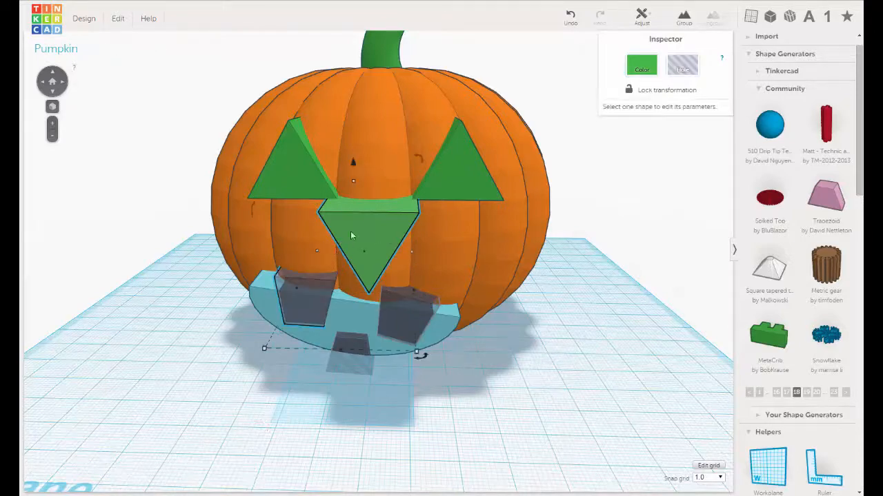
{"action": "right_click_drag", "start_coordinate": [367, 238], "coordinate": [344, 209]}
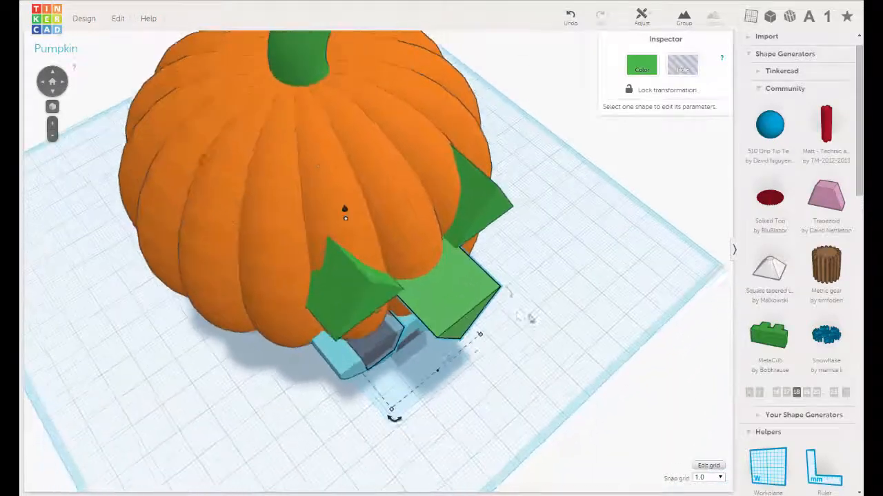
{"action": "left_click", "coordinate": [489, 322]}
{"action": "left_click", "coordinate": [483, 312]}
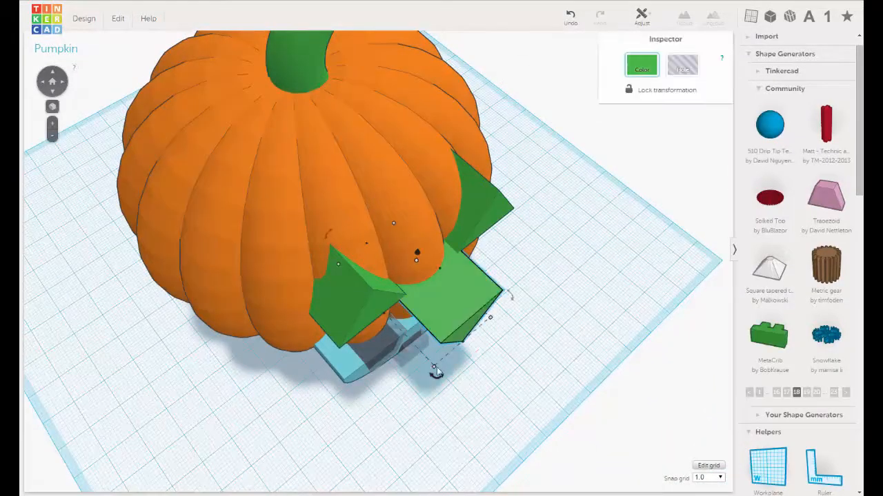
{"action": "mouse_move", "coordinate": [434, 370]}
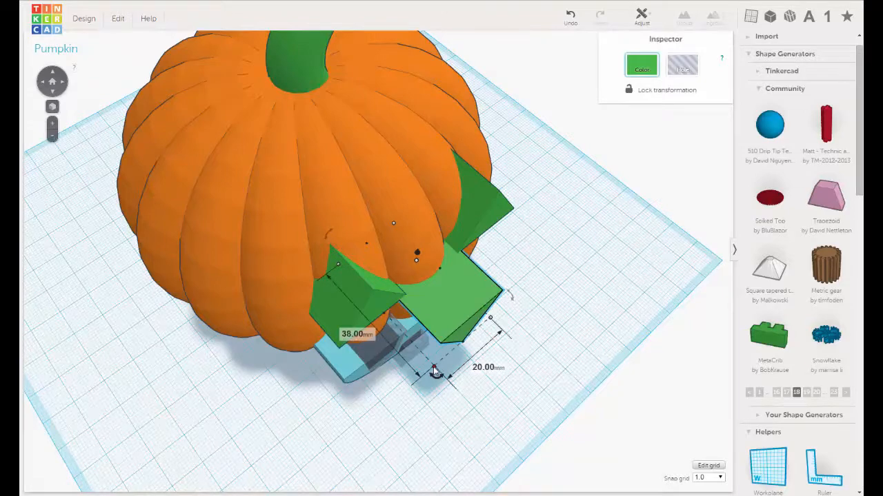
{"action": "left_click_drag", "start_coordinate": [434, 370], "coordinate": [438, 328]}
Center the nose triangle beneath the eyes, pull it forward about 13 mm, and lower it slightly toward the mouth.
{"action": "right_click_drag", "start_coordinate": [475, 339], "coordinate": [408, 260]}
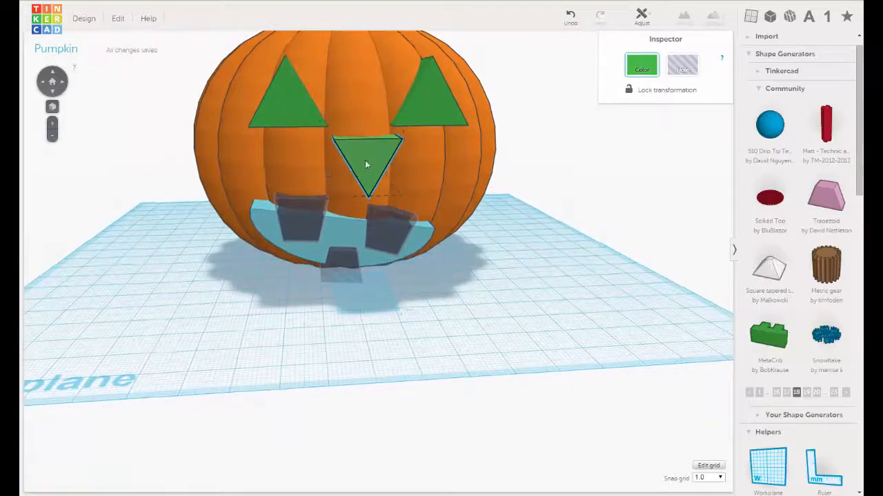
{"action": "left_click_drag", "start_coordinate": [366, 164], "coordinate": [377, 172]}
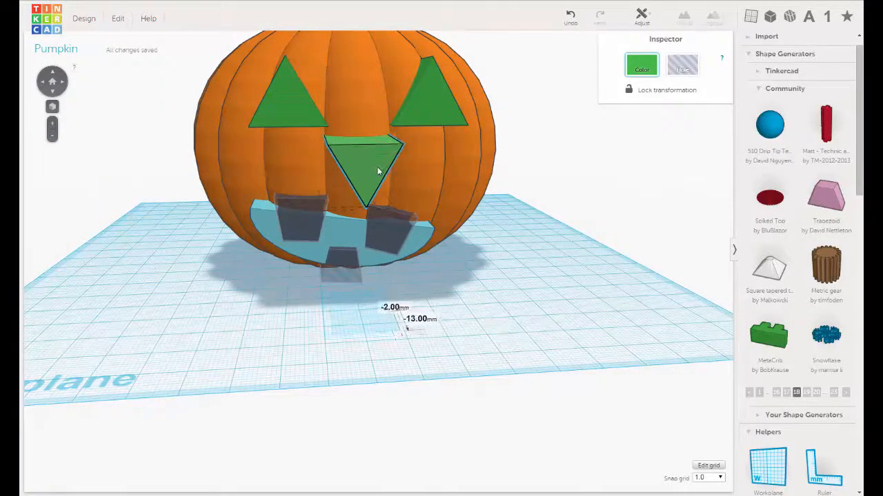
{"action": "right_click_drag", "start_coordinate": [395, 191], "coordinate": [358, 206]}
{"action": "left_click_drag", "start_coordinate": [341, 204], "coordinate": [337, 200]}
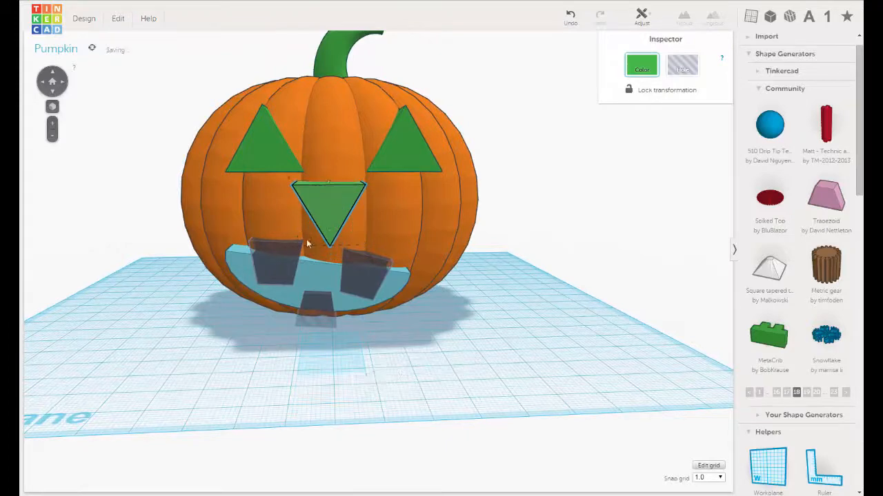
{"action": "mouse_move", "coordinate": [337, 207]}
{"action": "right_mouse_down"}
{"action": "mouse_move", "coordinate": [333, 219]}
{"action": "mouse_move", "coordinate": [349, 219]}
{"action": "right_mouse_up"}
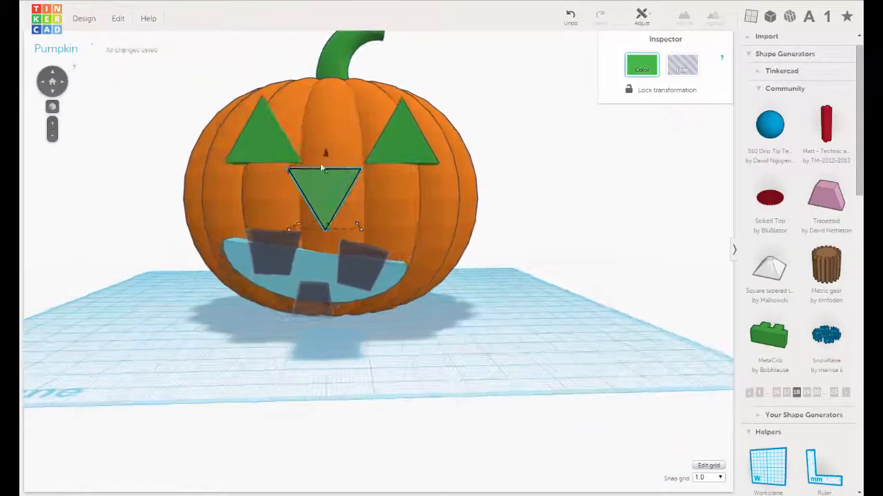
{"action": "mouse_move", "coordinate": [328, 153]}
{"action": "left_click_drag", "start_coordinate": [325, 153], "coordinate": [326, 164]}
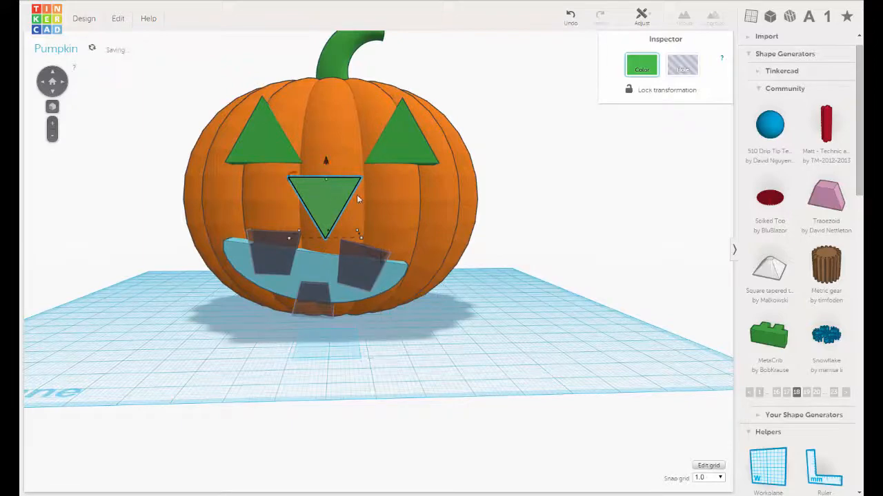
Tilt the nose triangle slightly clockwise as seen from the front of the pumpkin.
{"action": "left_click", "coordinate": [298, 168]}
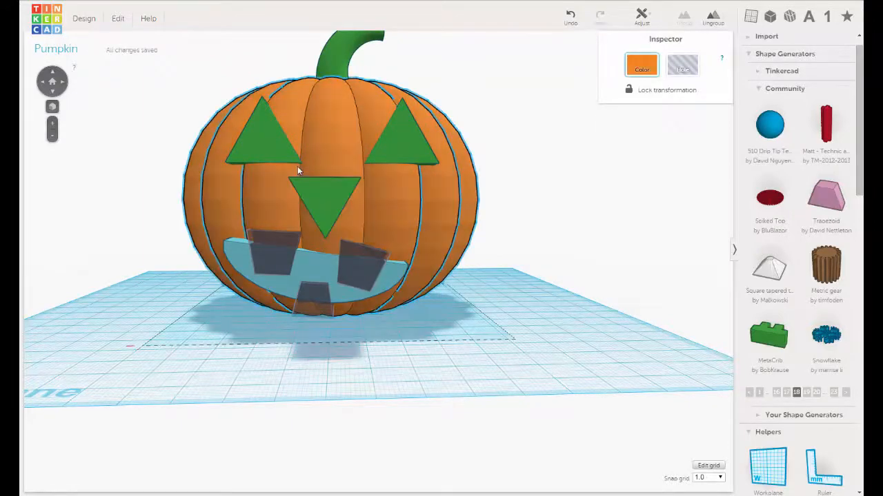
{"action": "left_click", "coordinate": [317, 187]}
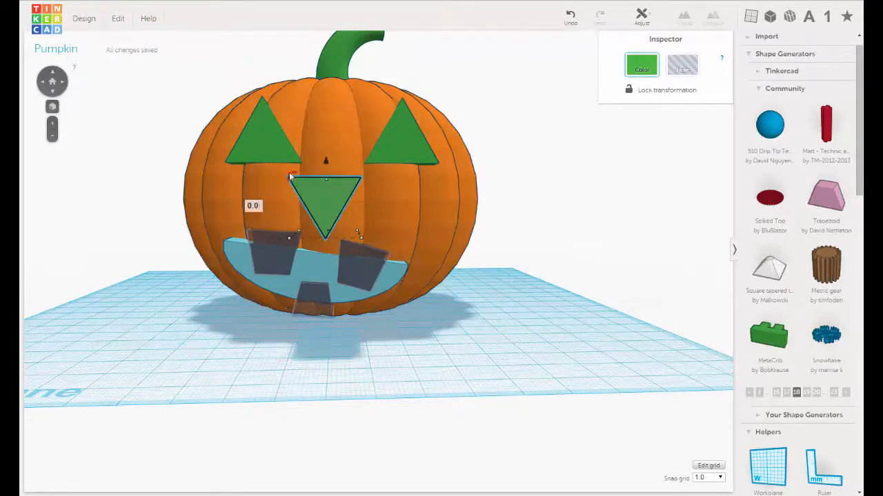
{"action": "left_click_drag", "start_coordinate": [293, 173], "coordinate": [273, 149]}
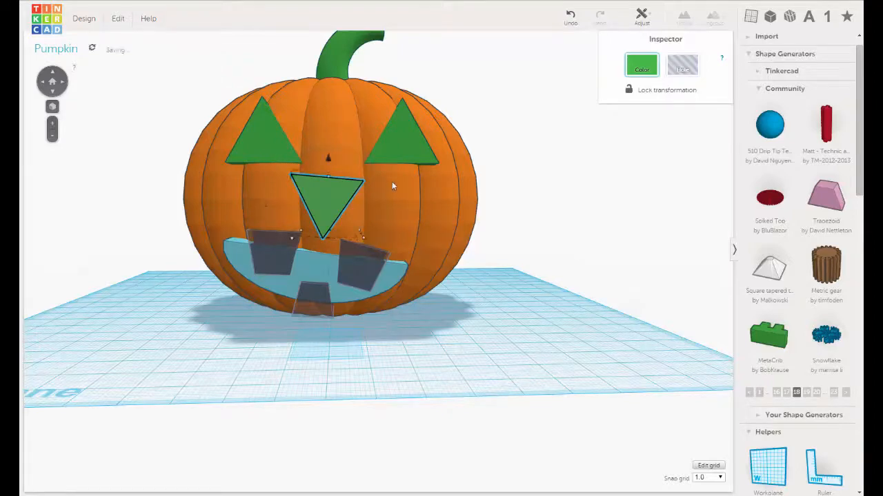
Push the nose triangle back into the pumpkin so that it protrudes less from the face.
{"action": "middle_click_drag", "start_coordinate": [391, 184], "coordinate": [396, 201]}
{"action": "right_click_drag", "start_coordinate": [337, 264], "coordinate": [239, 210]}
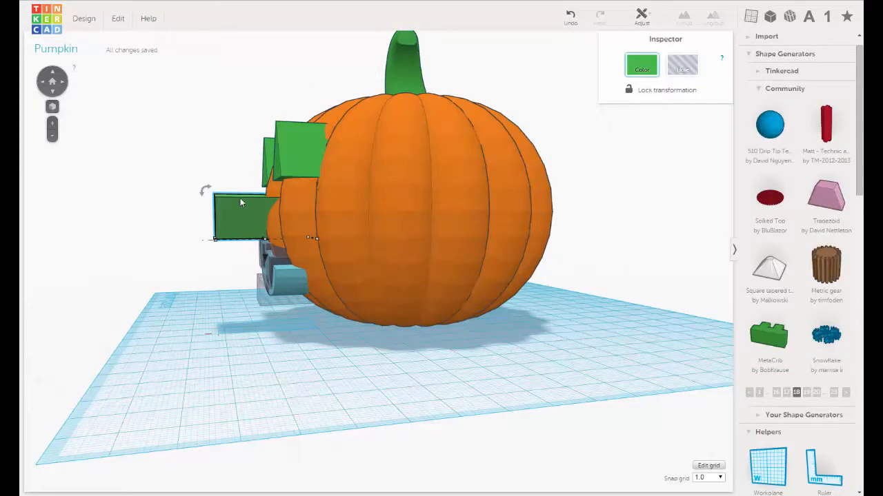
{"action": "key", "text": "Right"}
{"action": "key", "text": "Right"}
{"action": "key", "text": "Right"}
{"action": "key", "text": "Right"}
{"action": "key", "text": "Right"}
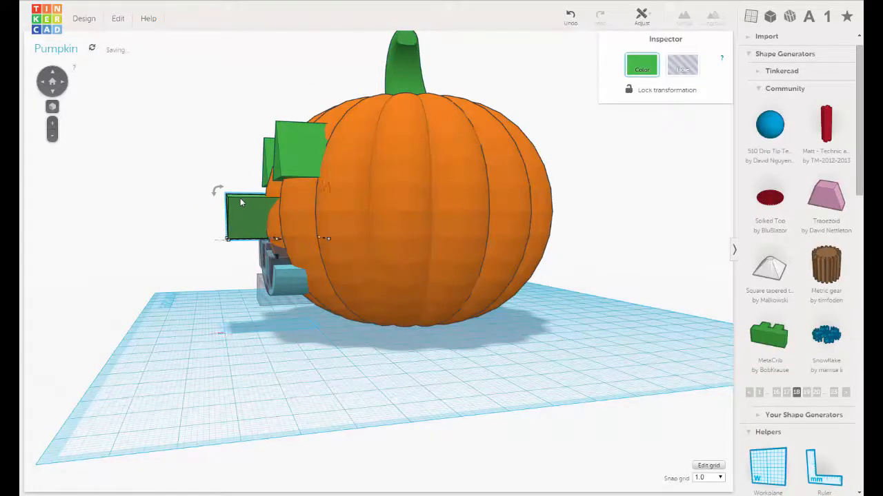
{"action": "key", "text": "Right"}
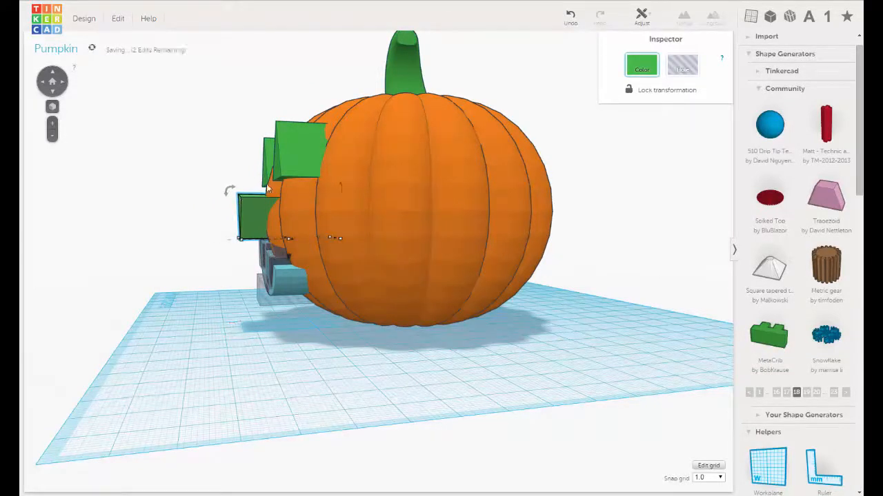
Rotate the right eye triangle slightly outward about the vertical axis to follow the pumpkin's curvature.
{"action": "right_click_drag", "start_coordinate": [267, 187], "coordinate": [434, 229]}
{"action": "left_click", "coordinate": [424, 183]}
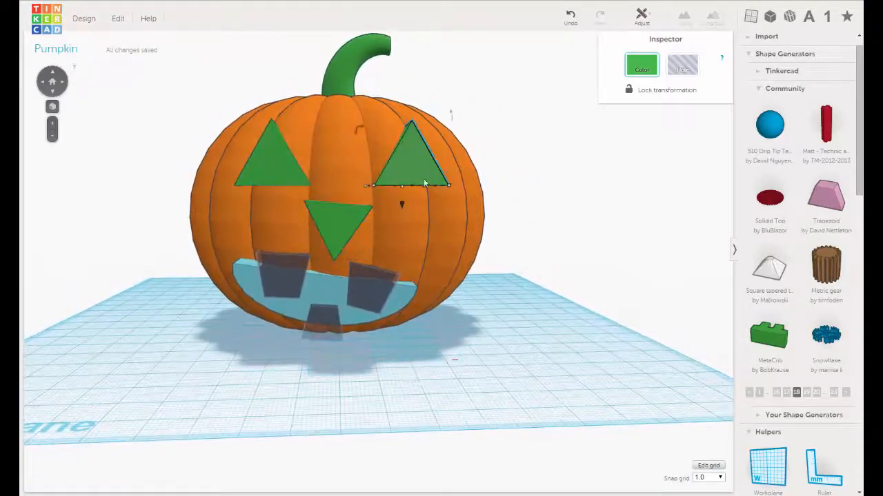
{"action": "right_click_drag", "start_coordinate": [424, 183], "coordinate": [399, 257]}
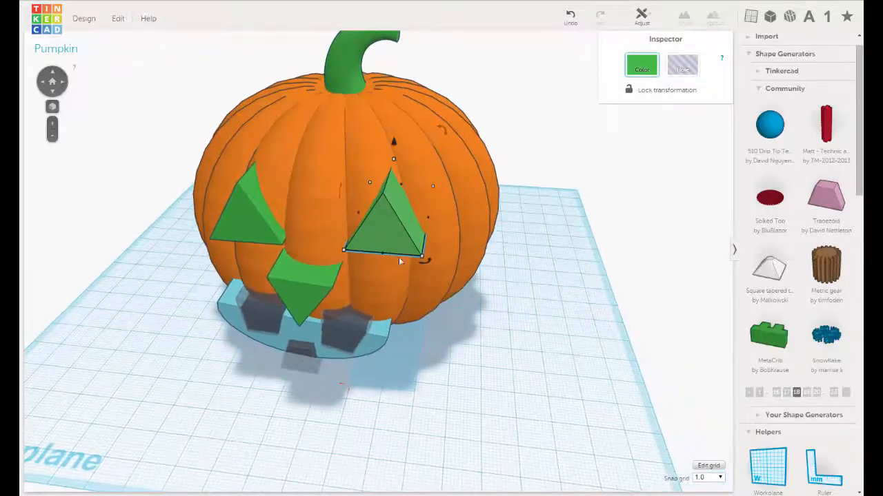
{"action": "left_click_drag", "start_coordinate": [425, 261], "coordinate": [460, 267]}
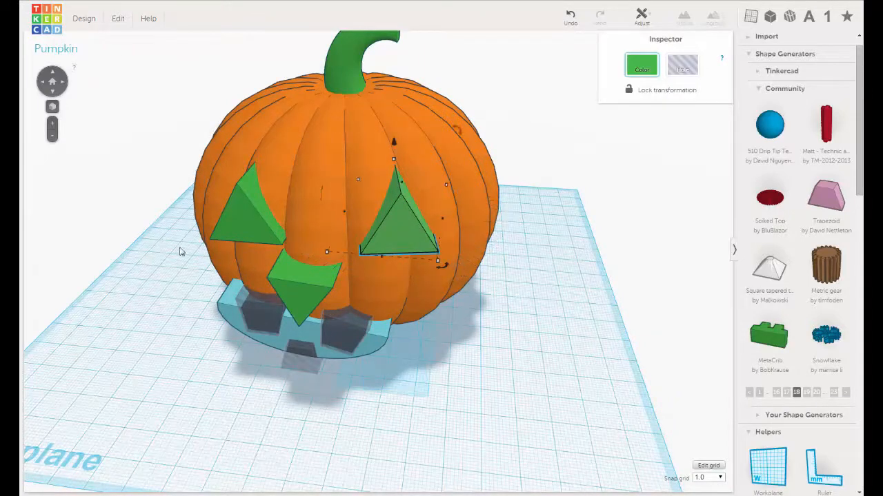
Rotate the left eye triangle slightly outward about the vertical axis to mirror the right eye.
{"action": "left_click", "coordinate": [232, 224]}
{"action": "right_click_drag", "start_coordinate": [241, 250], "coordinate": [327, 292]}
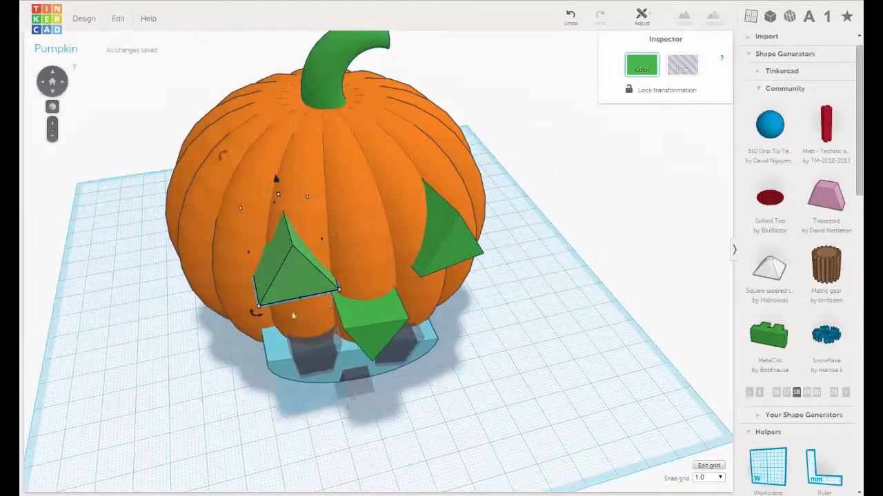
{"action": "left_click_drag", "start_coordinate": [258, 317], "coordinate": [218, 337]}
Move both eye triangles sideways toward the middle of the face so that they sit closer together.
{"action": "right_click_drag", "start_coordinate": [239, 323], "coordinate": [263, 261]}
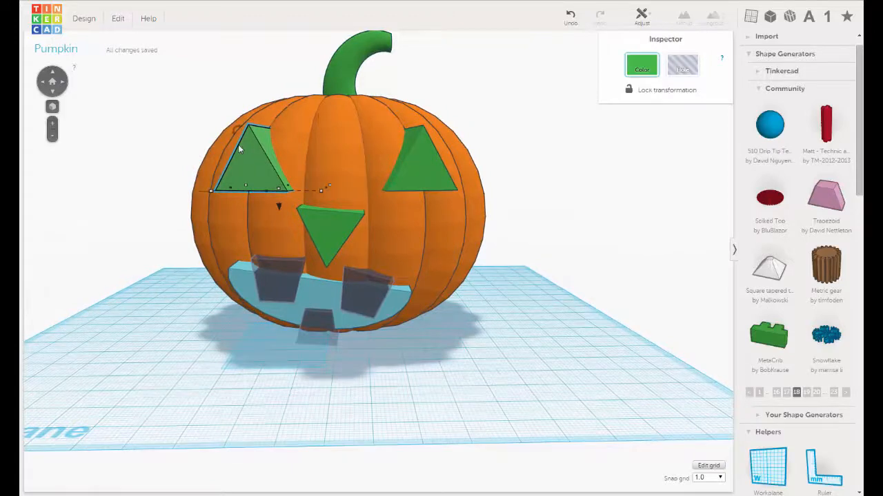
{"action": "key", "text": "Right"}
{"action": "key", "text": "Right"}
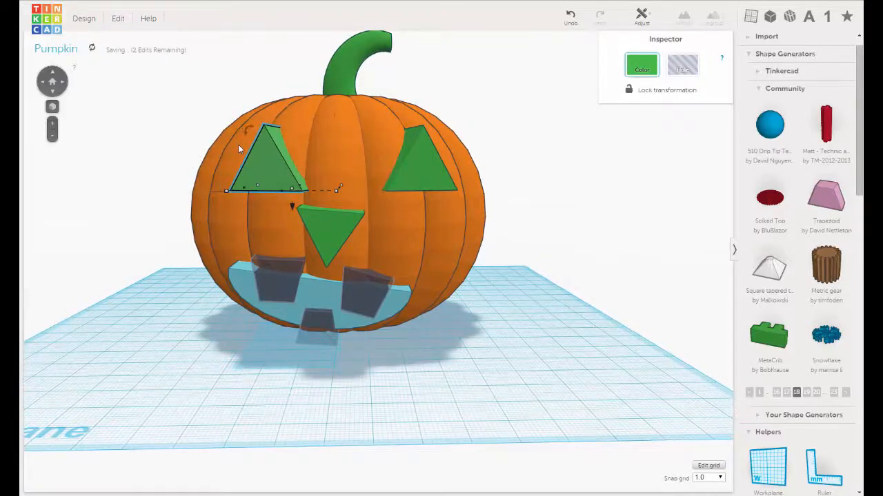
{"action": "left_click", "coordinate": [422, 169]}
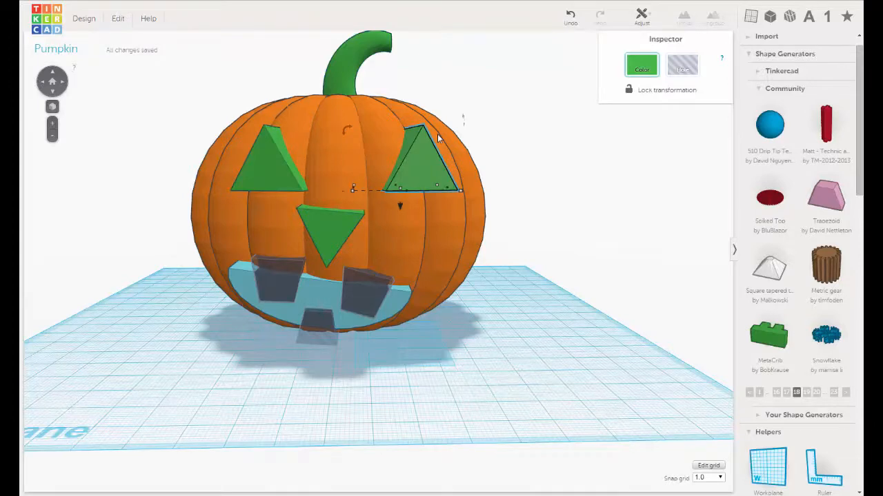
{"action": "key", "text": "Left"}
{"action": "key", "text": "Left"}
{"action": "key", "text": "Left"}
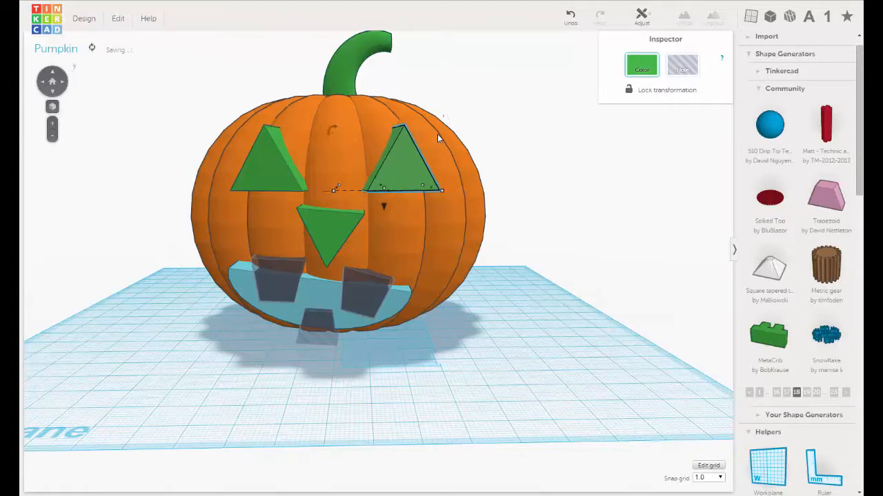
Tilt the front of the right eye triangle upward by about 7 degrees.
{"action": "right_click_drag", "start_coordinate": [418, 203], "coordinate": [397, 171]}
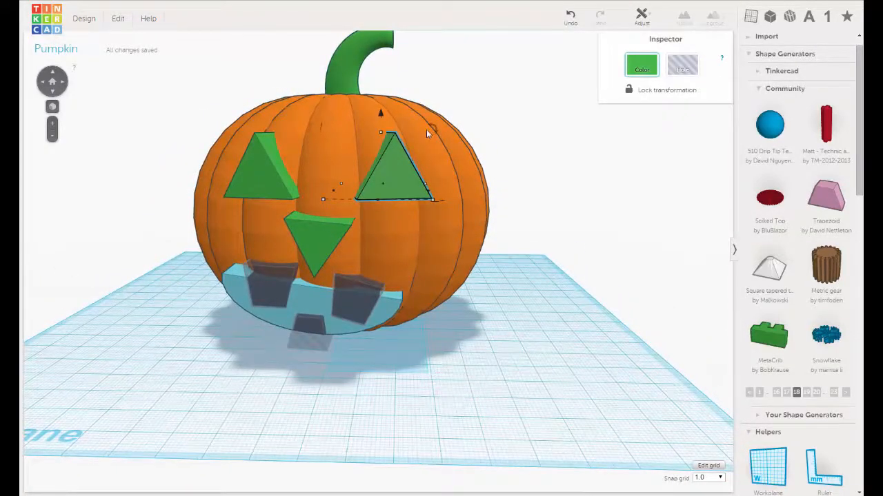
{"action": "right_click_drag", "start_coordinate": [444, 222], "coordinate": [516, 138]}
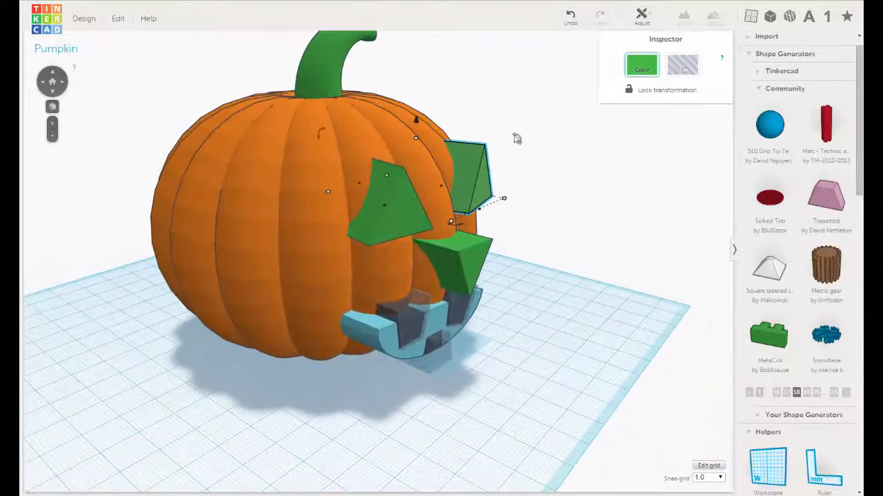
{"action": "mouse_move", "coordinate": [517, 138]}
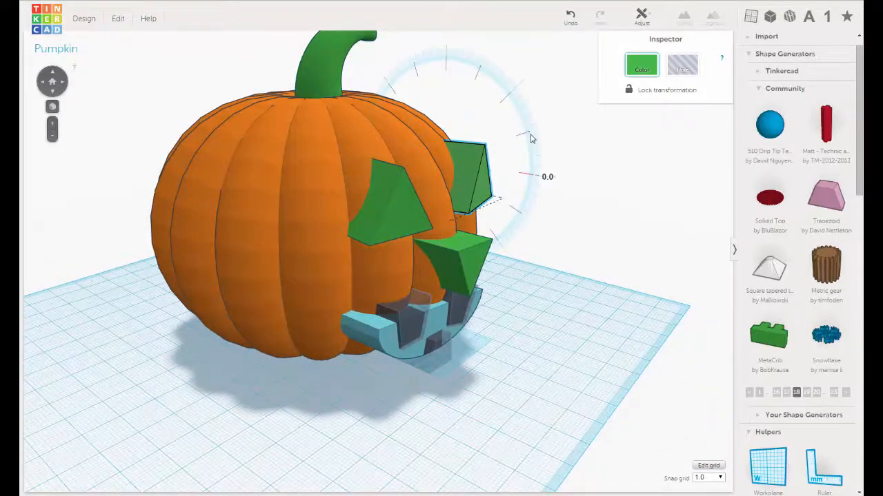
{"action": "left_click_drag", "start_coordinate": [530, 138], "coordinate": [537, 118]}
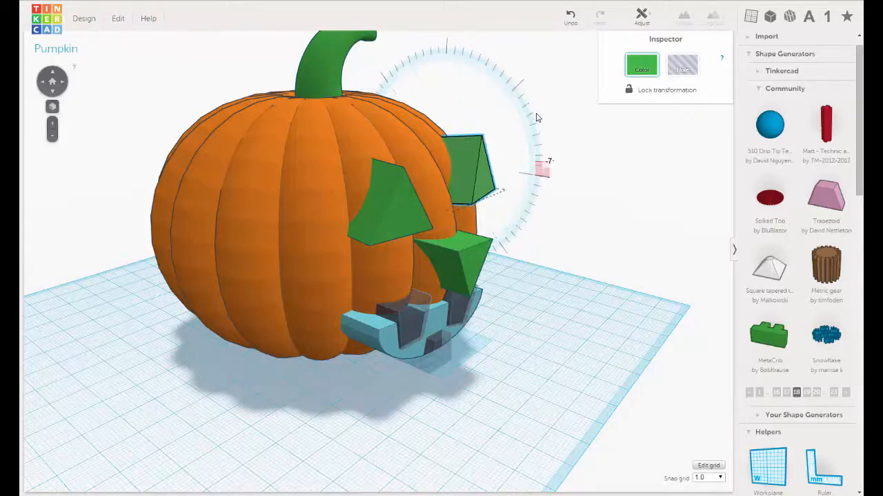
Tilt the front of the left eye triangle upward to match the right eye.
{"action": "left_click", "coordinate": [403, 202]}
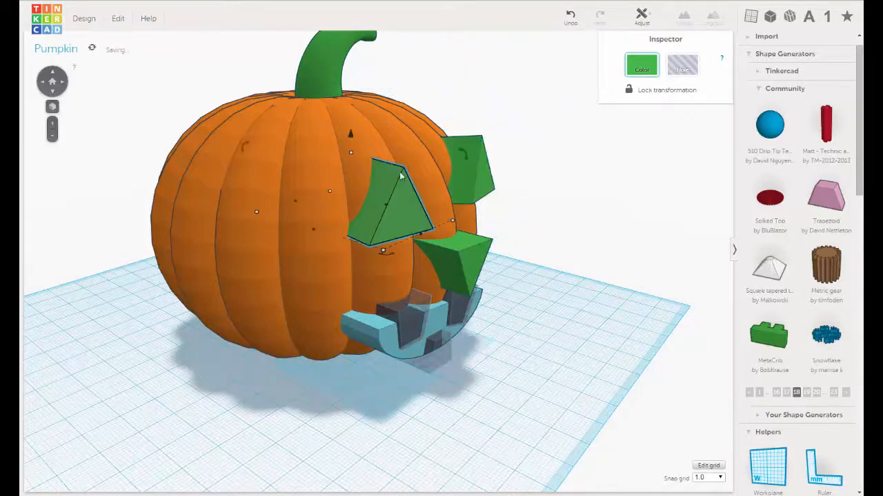
{"action": "right_click_drag", "start_coordinate": [389, 218], "coordinate": [499, 133]}
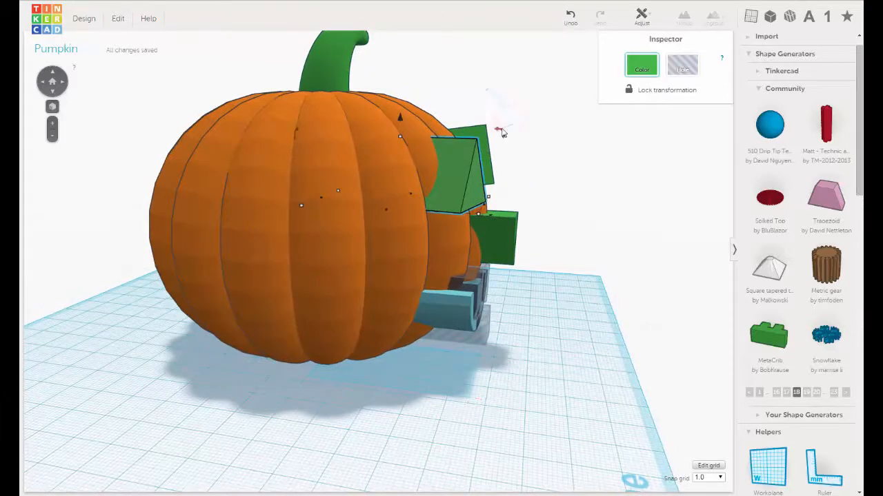
{"action": "left_click_drag", "start_coordinate": [511, 118], "coordinate": [513, 117]}
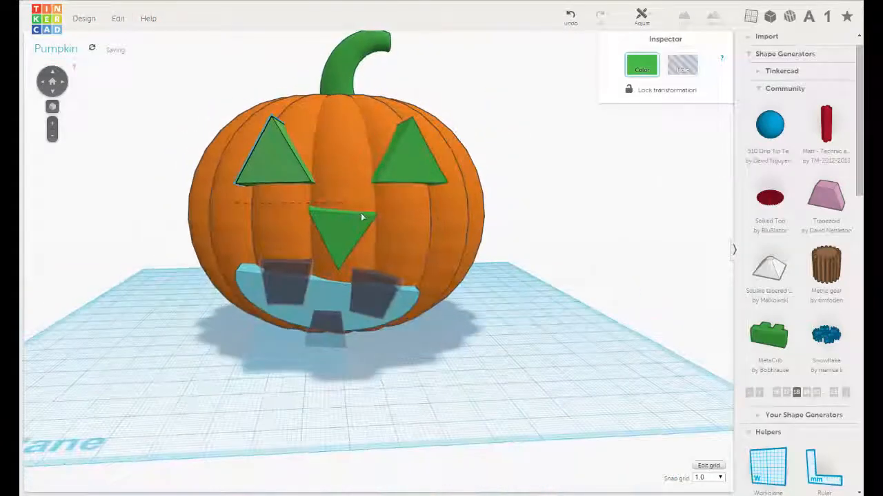
Turn the pumpkin body into a hole to examine how deep the face shapes reach inside it.
{"action": "mouse_move", "coordinate": [367, 212]}
{"action": "right_mouse_down"}
{"action": "mouse_move", "coordinate": [338, 205]}
{"action": "mouse_move", "coordinate": [390, 202]}
{"action": "mouse_move", "coordinate": [383, 223]}
{"action": "mouse_move", "coordinate": [355, 207]}
{"action": "mouse_move", "coordinate": [352, 215]}
{"action": "right_mouse_up"}
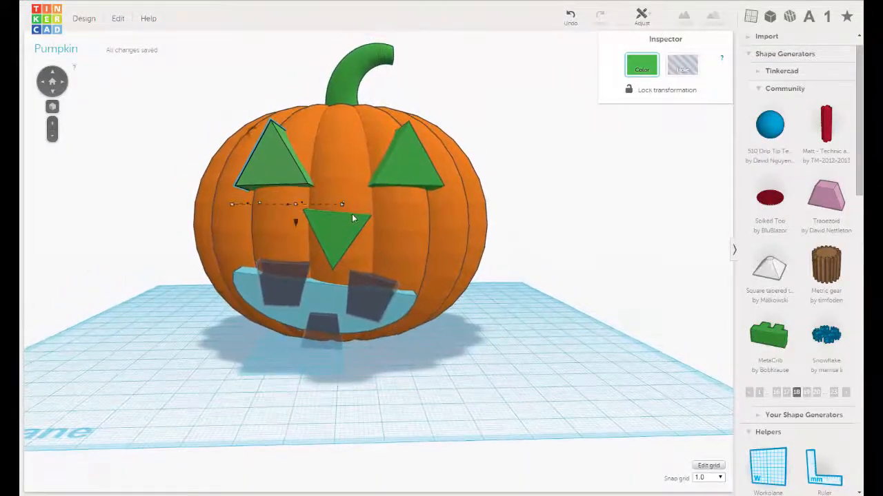
{"action": "middle_click_drag", "start_coordinate": [363, 223], "coordinate": [366, 232]}
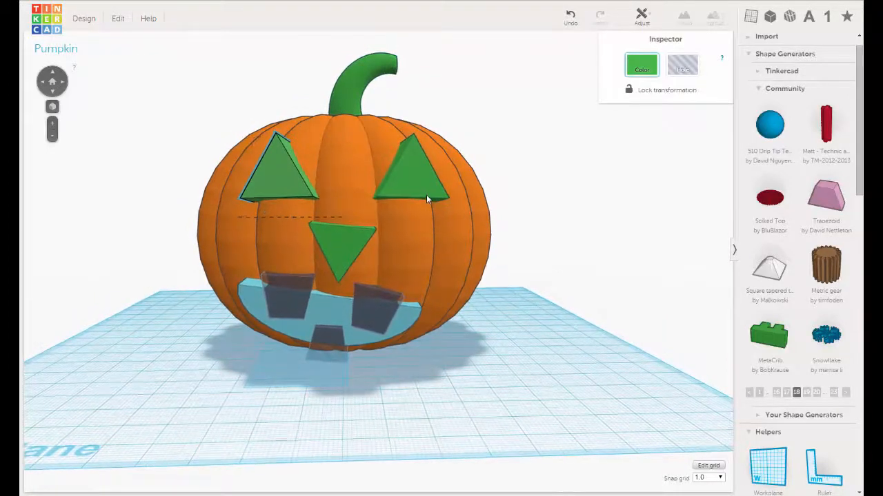
{"action": "right_click_drag", "start_coordinate": [402, 235], "coordinate": [422, 228]}
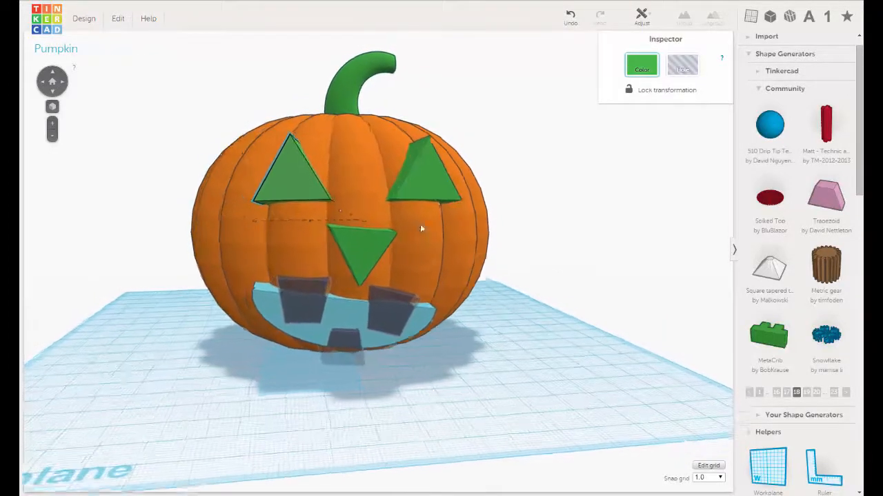
{"action": "left_click", "coordinate": [434, 171]}
{"action": "left_click", "coordinate": [482, 238]}
{"action": "right_click_drag", "start_coordinate": [482, 238], "coordinate": [387, 289]}
{"action": "left_click", "coordinate": [688, 69]}
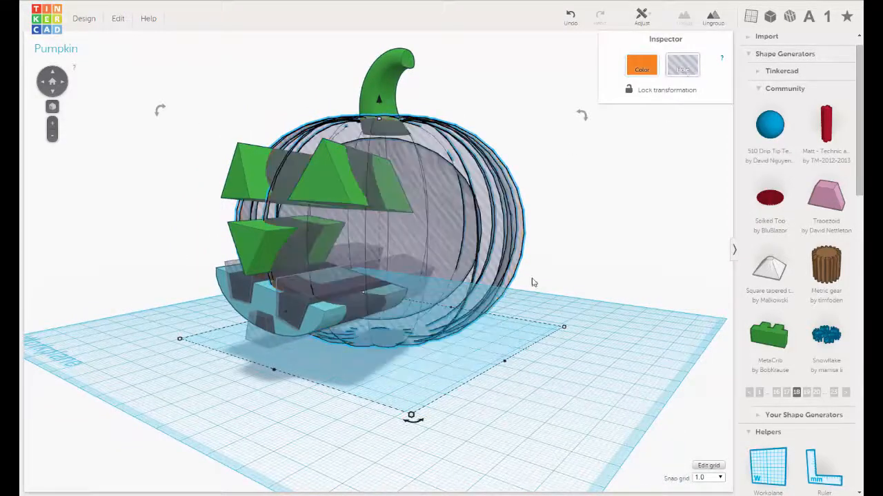
{"action": "right_click_drag", "start_coordinate": [480, 283], "coordinate": [583, 291]}
{"action": "left_click", "coordinate": [583, 292]}
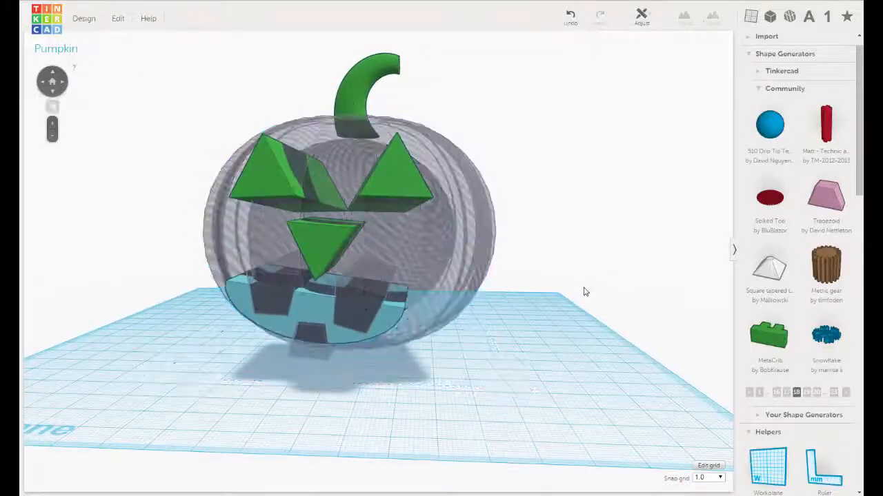
Make the pumpkin body solid orange again.
{"action": "left_click", "coordinate": [468, 204]}
{"action": "left_click", "coordinate": [642, 68]}
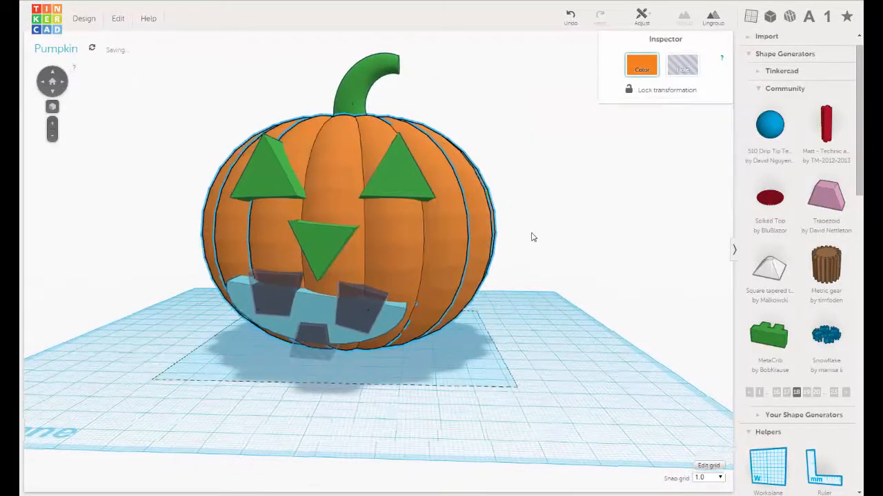
Raise the triangular nose slightly above the mouth.
{"action": "right_click_drag", "start_coordinate": [530, 237], "coordinate": [544, 210]}
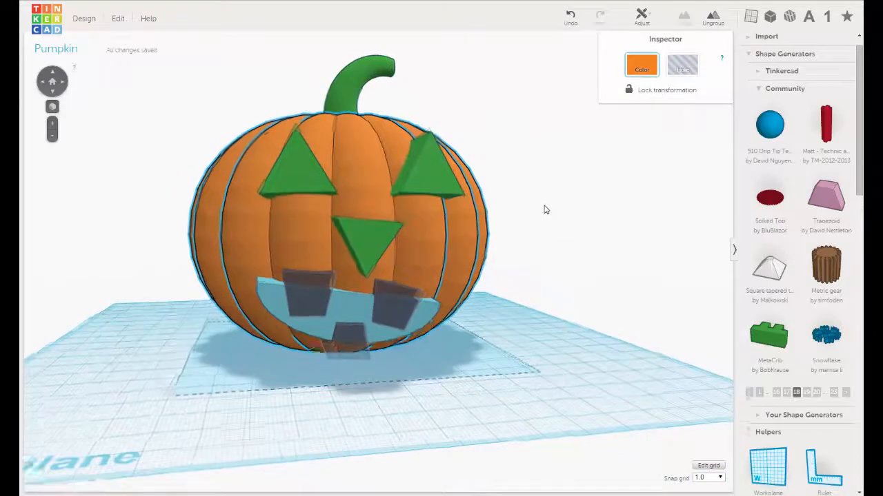
{"action": "left_click", "coordinate": [353, 225]}
{"action": "right_click_drag", "start_coordinate": [419, 242], "coordinate": [406, 244]}
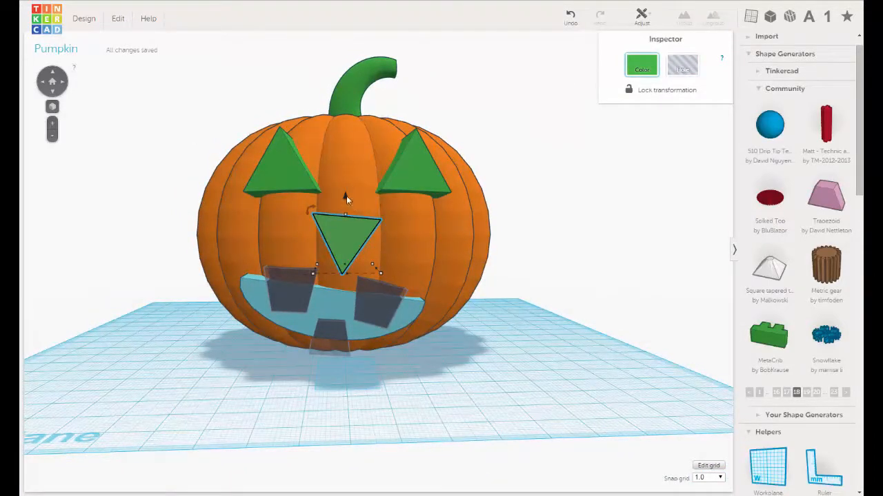
{"action": "left_click_drag", "start_coordinate": [346, 195], "coordinate": [345, 192]}
{"action": "right_click_drag", "start_coordinate": [383, 231], "coordinate": [378, 228]}
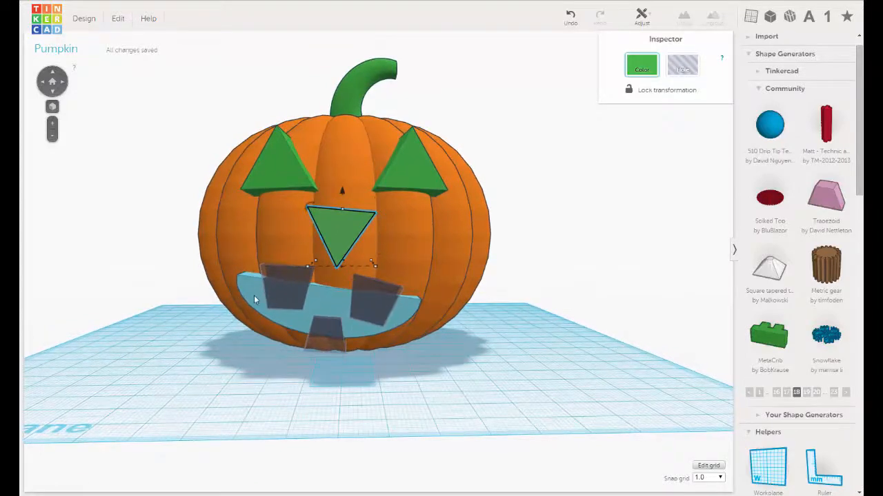
{"action": "right_click_drag", "start_coordinate": [255, 296], "coordinate": [255, 294]}
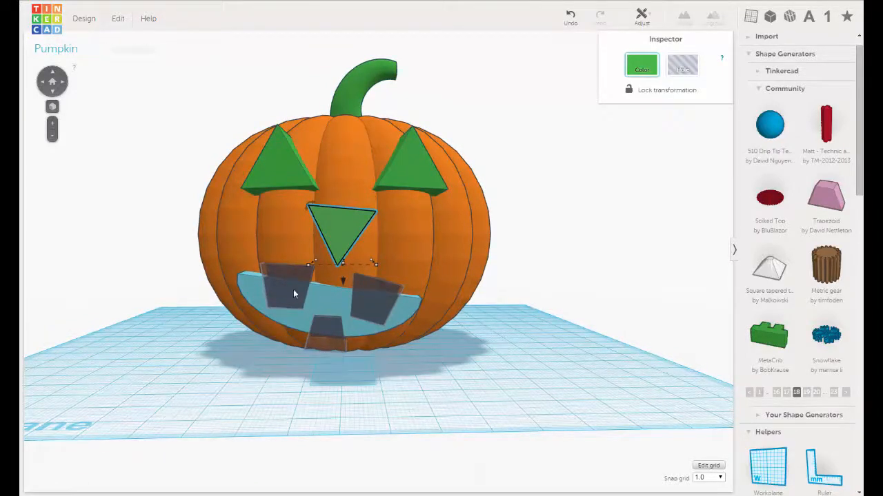
Cut the teeth out of the mouth by grouping it with the two upper tooth holes and the lower tooth hole.
{"action": "left_click", "coordinate": [253, 289]}
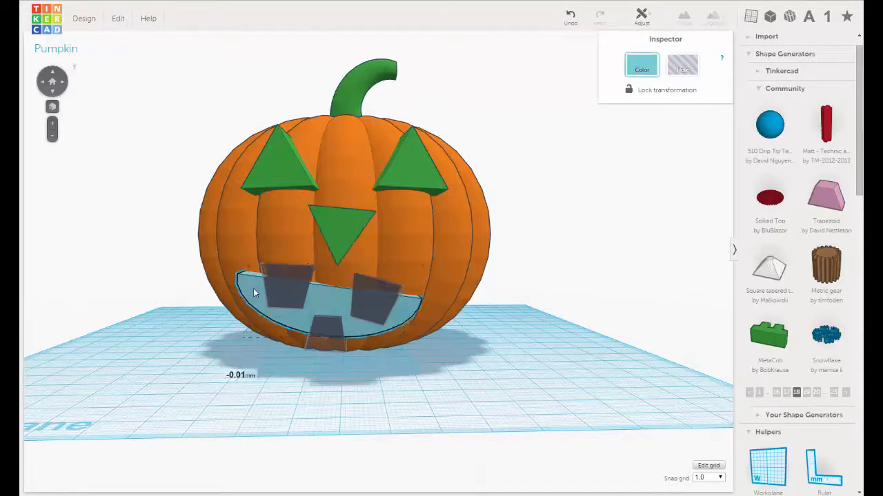
{"action": "left_click", "coordinate": [299, 284], "text": "shift"}
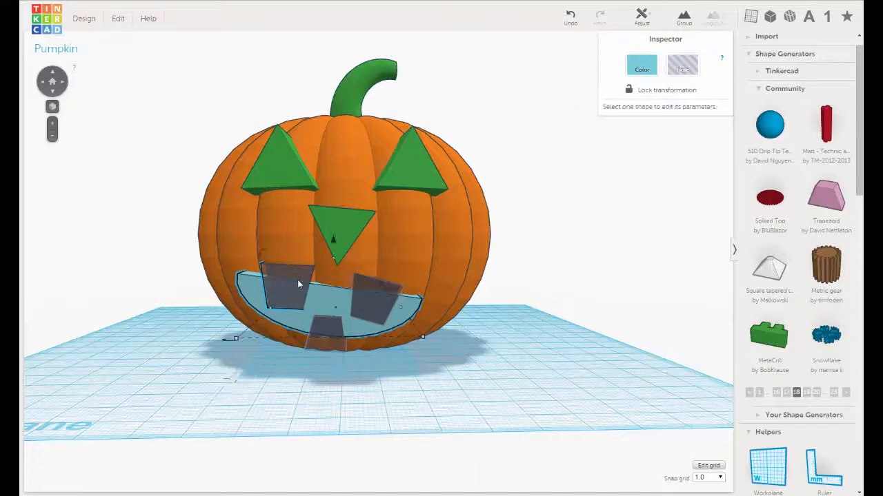
{"action": "left_click", "coordinate": [684, 17]}
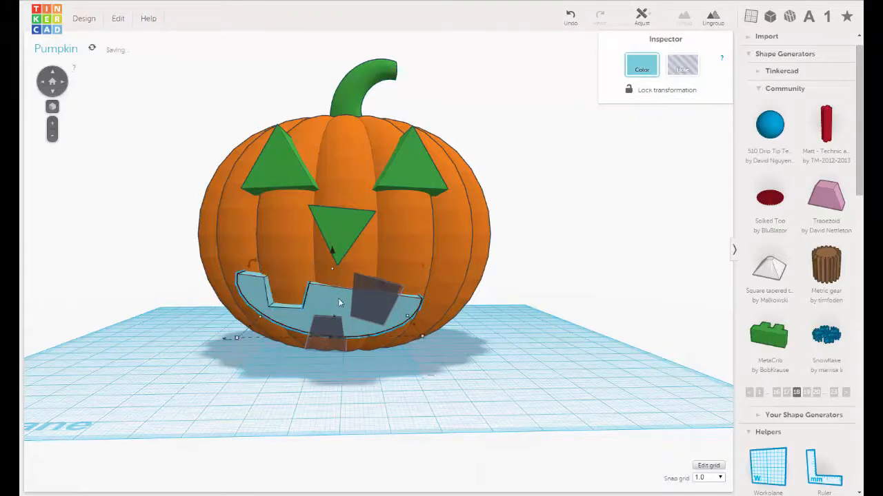
{"action": "left_click", "coordinate": [384, 291], "text": "shift"}
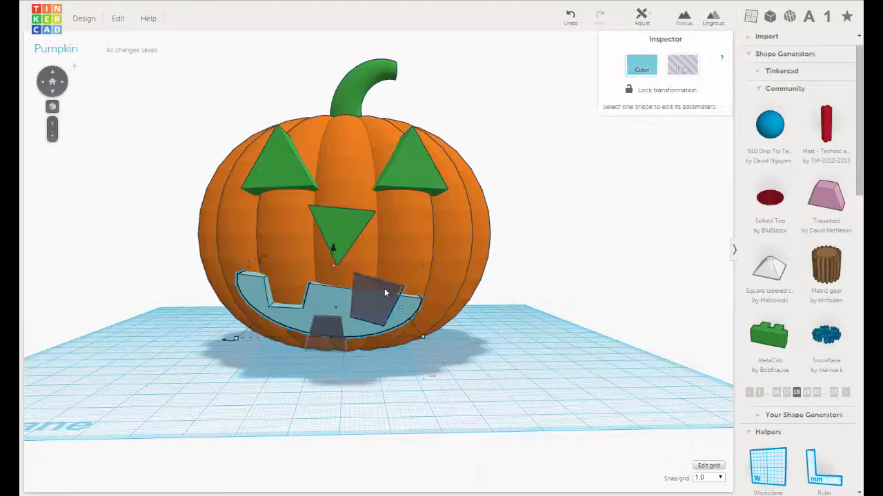
{"action": "left_click", "coordinate": [690, 23]}
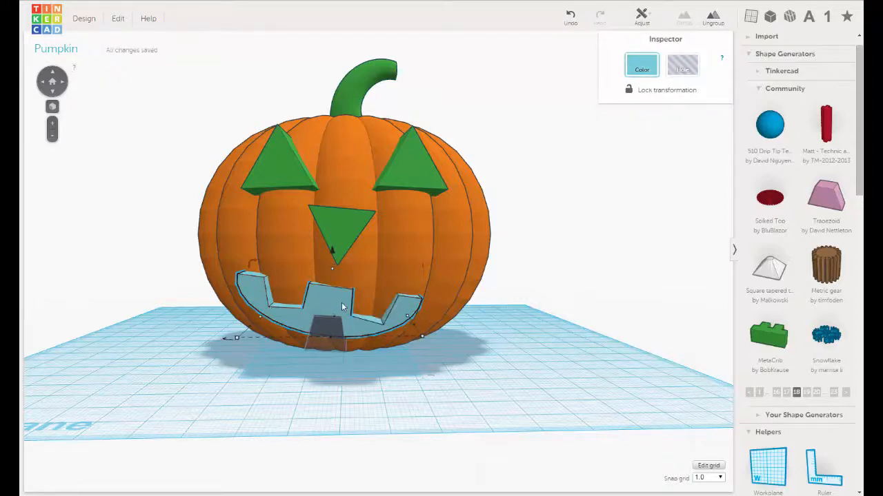
{"action": "key", "text": "Escape"}
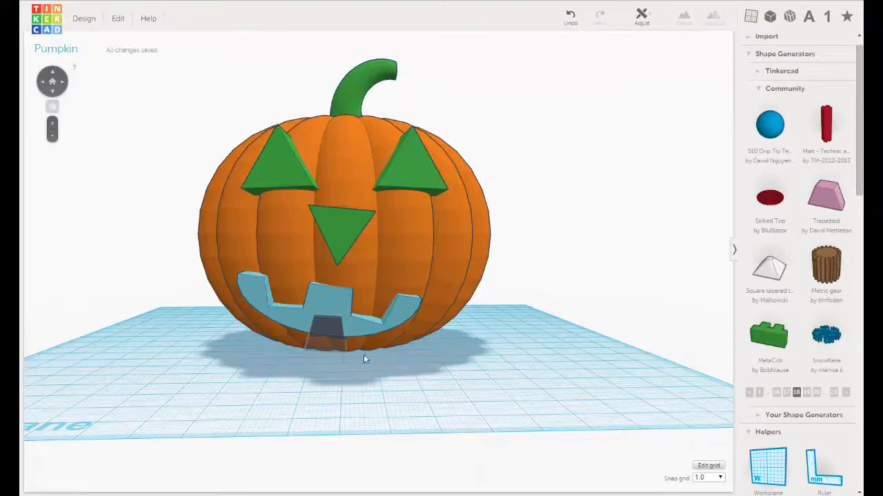
{"action": "left_click", "coordinate": [338, 303]}
{"action": "left_click", "coordinate": [324, 334], "text": "shift"}
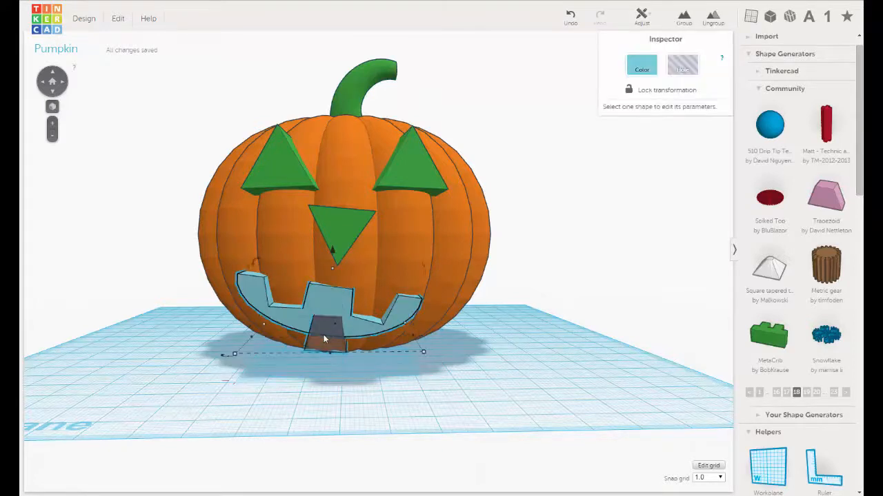
{"action": "left_click", "coordinate": [688, 17]}
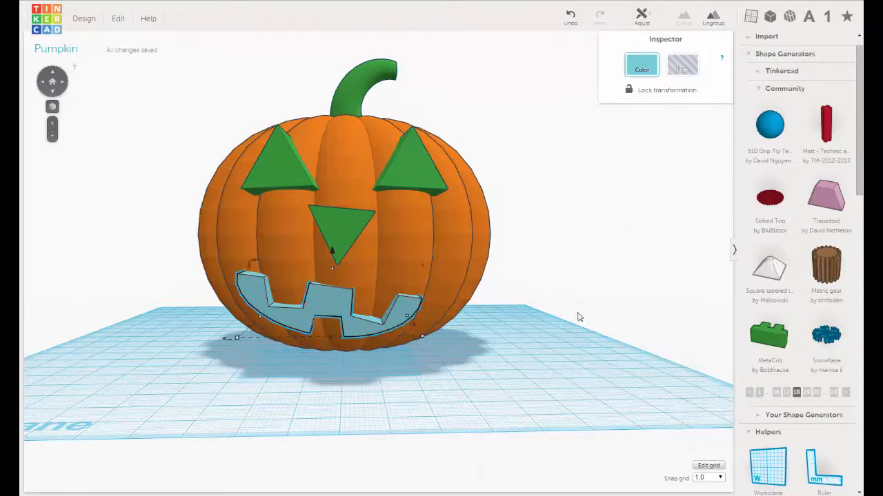
Turn both eyes, the nose and the toothed mouth into holes.
{"action": "right_click_drag", "start_coordinate": [445, 338], "coordinate": [550, 343]}
{"action": "left_click", "coordinate": [316, 187]}
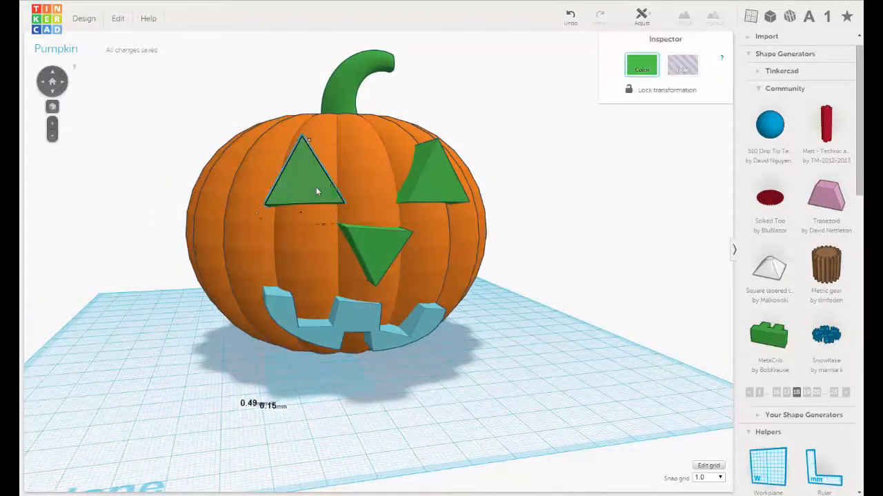
{"action": "left_click", "coordinate": [440, 187], "text": "shift"}
{"action": "left_click", "coordinate": [388, 243], "text": "shift"}
{"action": "left_click", "coordinate": [682, 66]}
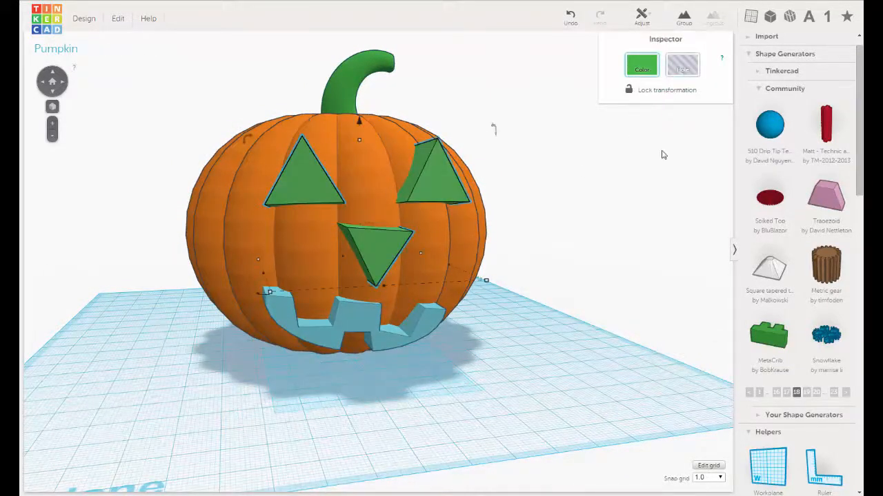
{"action": "right_click_drag", "start_coordinate": [581, 248], "coordinate": [506, 296]}
{"action": "left_click", "coordinate": [333, 296], "text": "shift"}
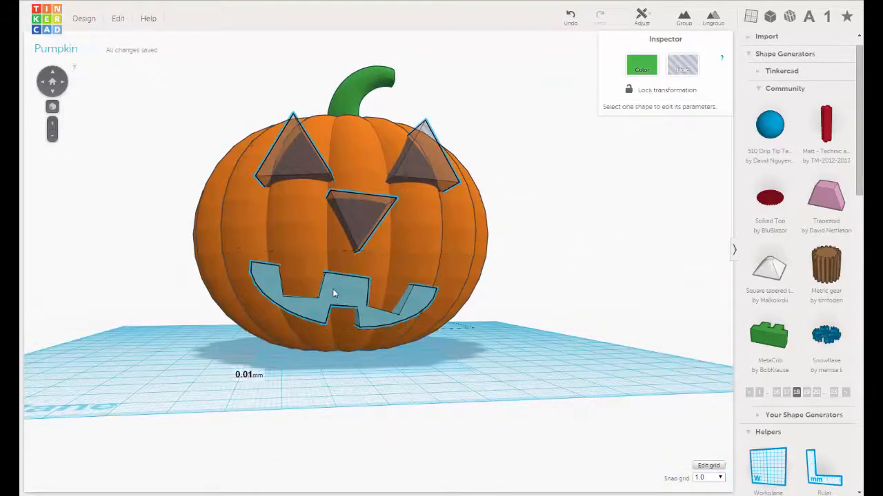
{"action": "left_click", "coordinate": [682, 66]}
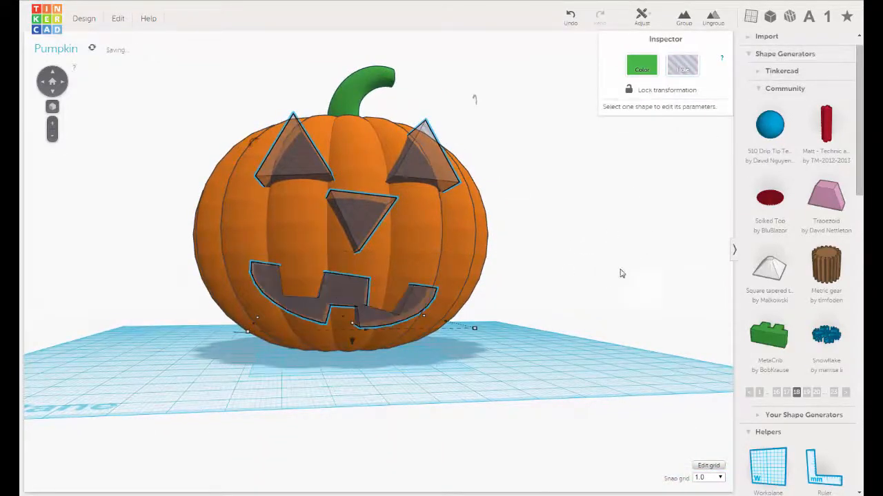
{"action": "left_click", "coordinate": [610, 293]}
{"action": "right_click_drag", "start_coordinate": [585, 310], "coordinate": [544, 73]}
Undo the hole conversions of the face shapes and the three tooth cuts in the mouth.
{"action": "left_click", "coordinate": [570, 16]}
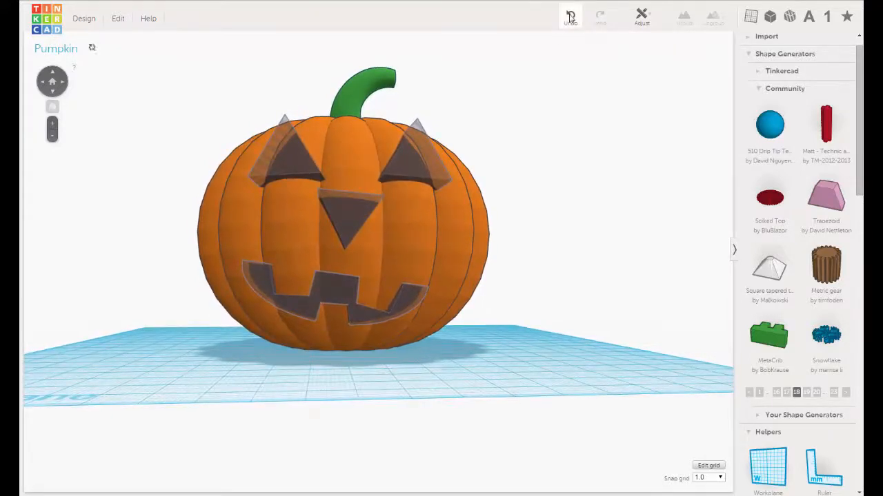
{"action": "left_click", "coordinate": [570, 16]}
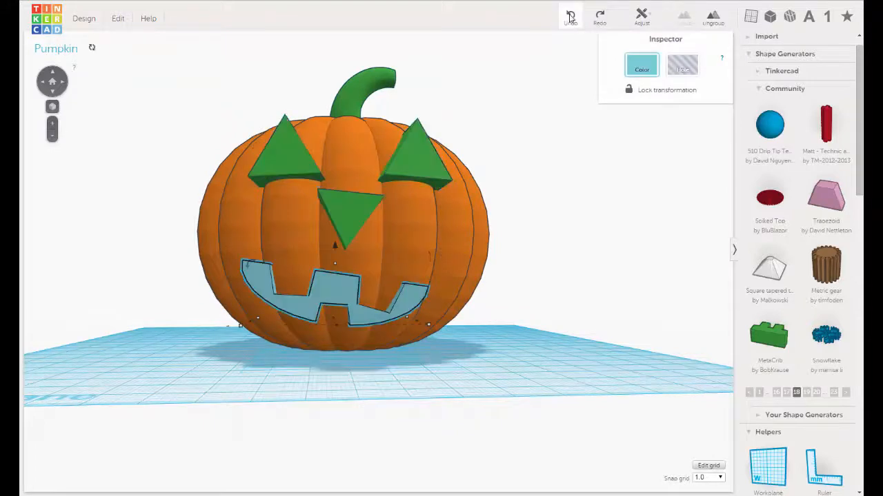
{"action": "left_click", "coordinate": [570, 16]}
{"action": "left_click", "coordinate": [571, 17]}
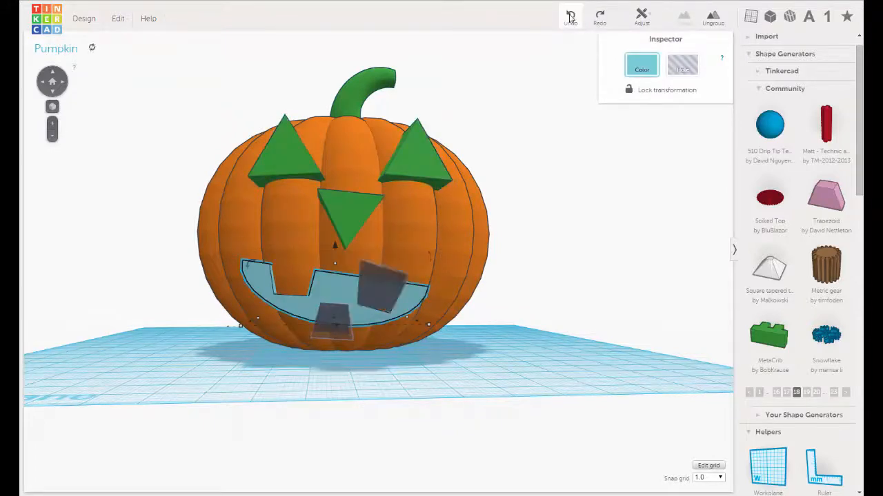
{"action": "left_click", "coordinate": [570, 17]}
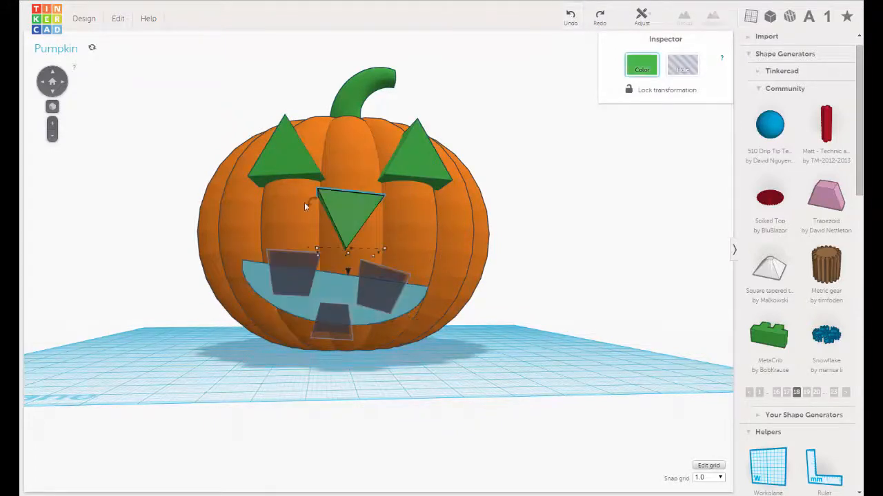
Make the mouth taller by stretching its lower edge downward, and raise the whole shape slightly.
{"action": "left_click", "coordinate": [253, 270]}
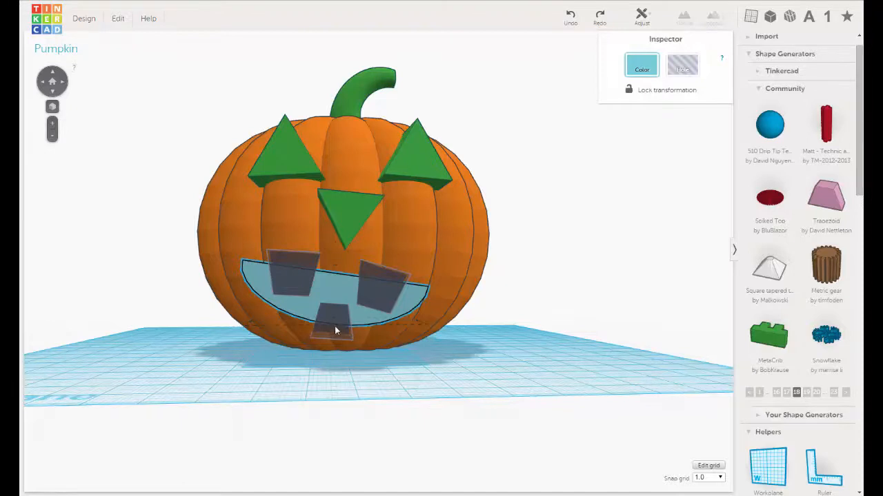
{"action": "right_click_drag", "start_coordinate": [334, 326], "coordinate": [335, 318]}
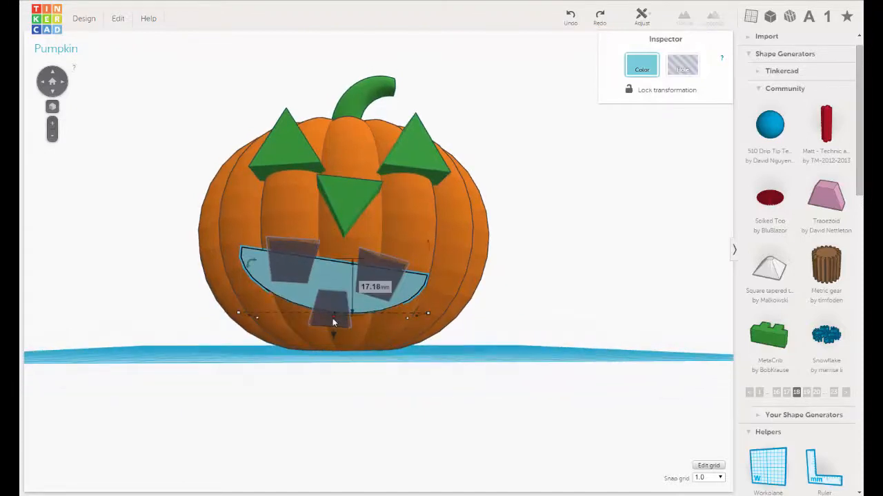
{"action": "left_click_drag", "start_coordinate": [332, 318], "coordinate": [326, 328]}
{"action": "right_click_drag", "start_coordinate": [332, 323], "coordinate": [329, 331]}
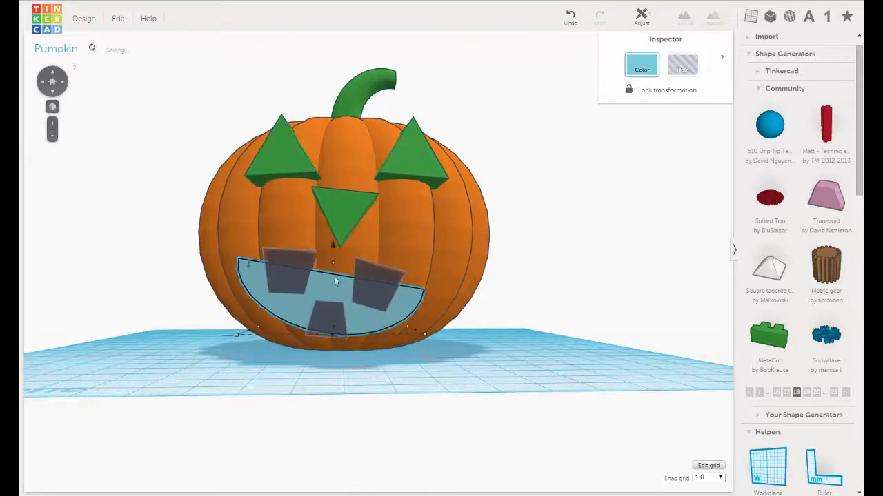
{"action": "mouse_move", "coordinate": [329, 245]}
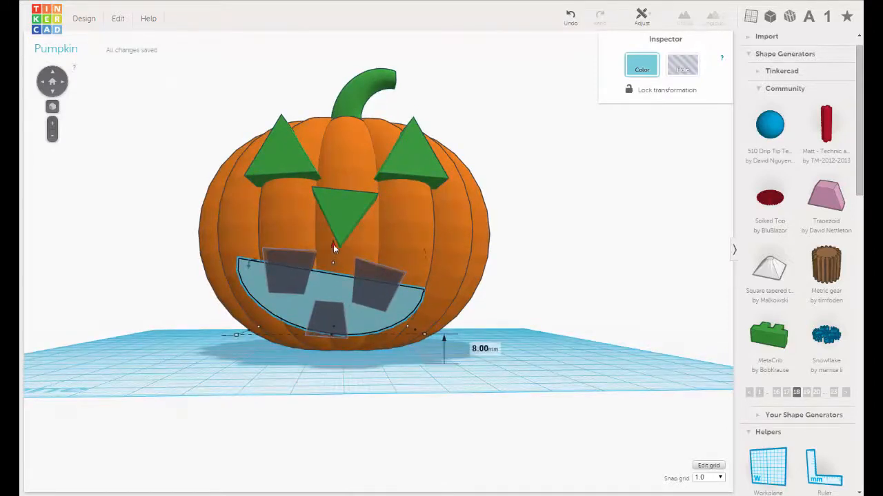
{"action": "left_click_drag", "start_coordinate": [333, 246], "coordinate": [333, 243]}
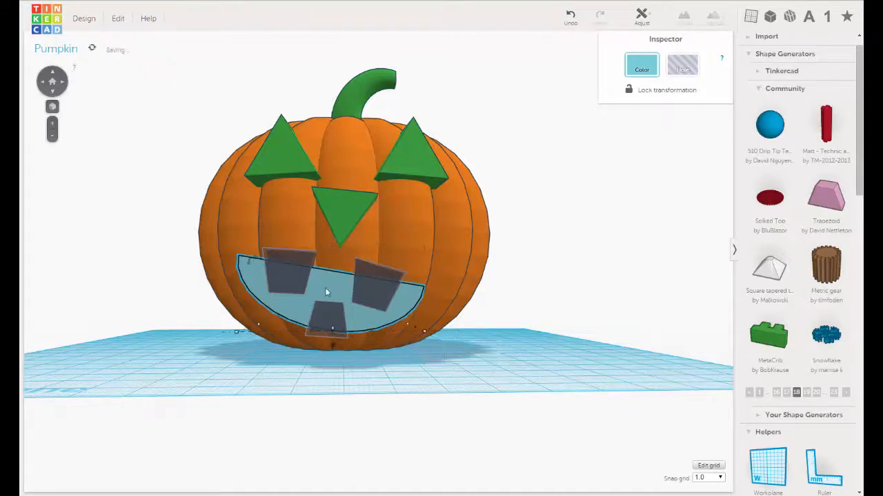
Stretch the mouth outward at both ends to a width of 51 mm.
{"action": "mouse_move", "coordinate": [327, 293]}
{"action": "right_mouse_down"}
{"action": "mouse_move", "coordinate": [321, 284]}
{"action": "mouse_move", "coordinate": [306, 289]}
{"action": "mouse_move", "coordinate": [334, 298]}
{"action": "right_mouse_up"}
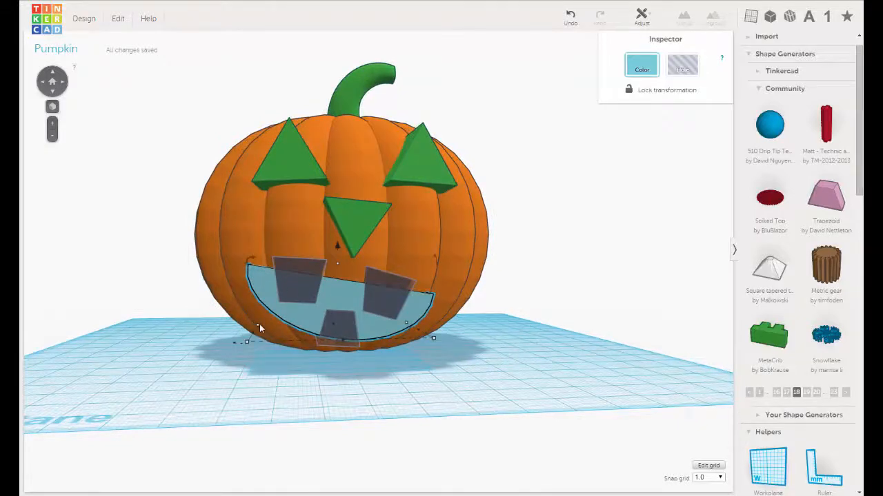
{"action": "mouse_move", "coordinate": [259, 324]}
{"action": "right_mouse_down"}
{"action": "mouse_move", "coordinate": [272, 326]}
{"action": "mouse_move", "coordinate": [263, 331]}
{"action": "right_mouse_up"}
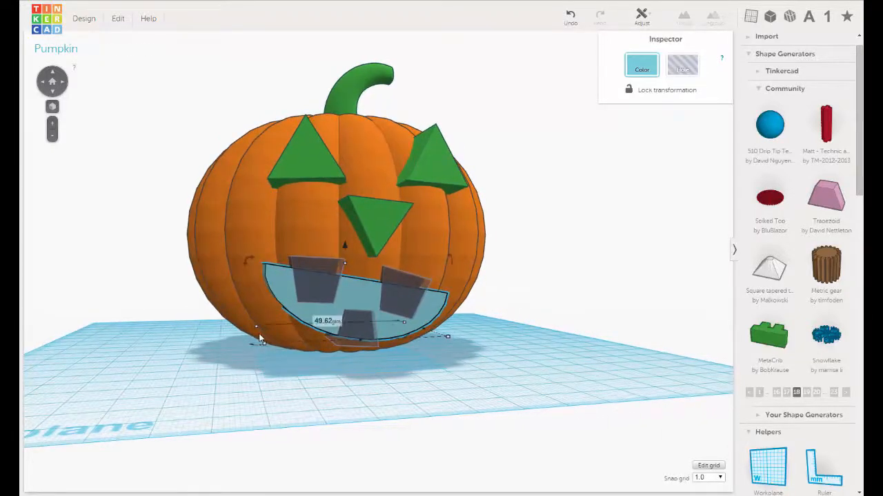
{"action": "left_click_drag", "start_coordinate": [260, 337], "coordinate": [256, 336]}
{"action": "right_click_drag", "start_coordinate": [312, 323], "coordinate": [442, 310]}
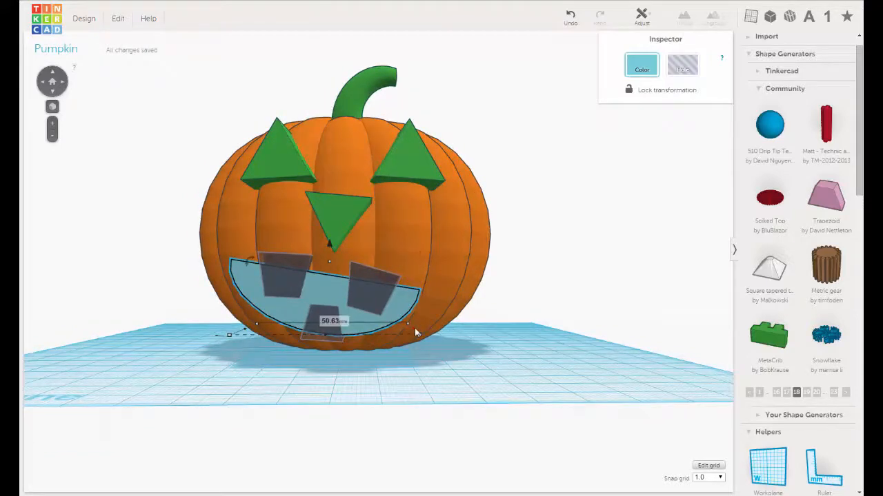
{"action": "left_click_drag", "start_coordinate": [416, 332], "coordinate": [418, 335]}
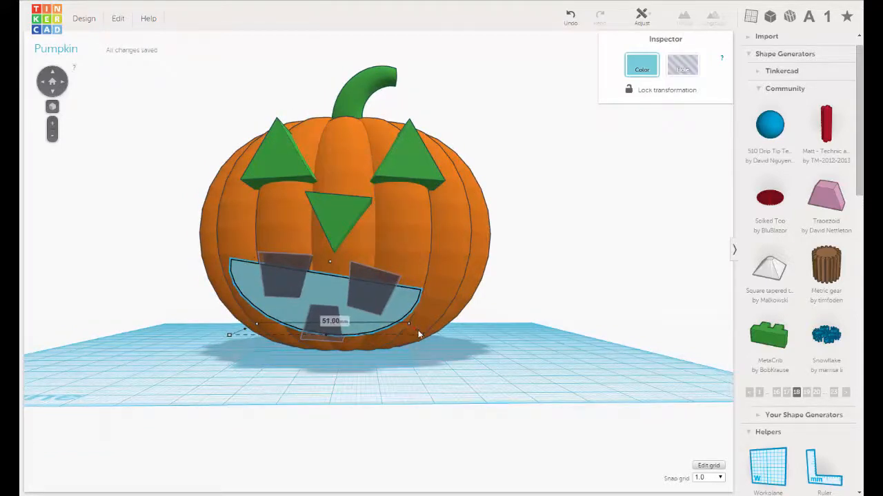
Raise the tooth cut at the mouth's upper left by about 1 mm.
{"action": "right_click_drag", "start_coordinate": [302, 309], "coordinate": [306, 309]}
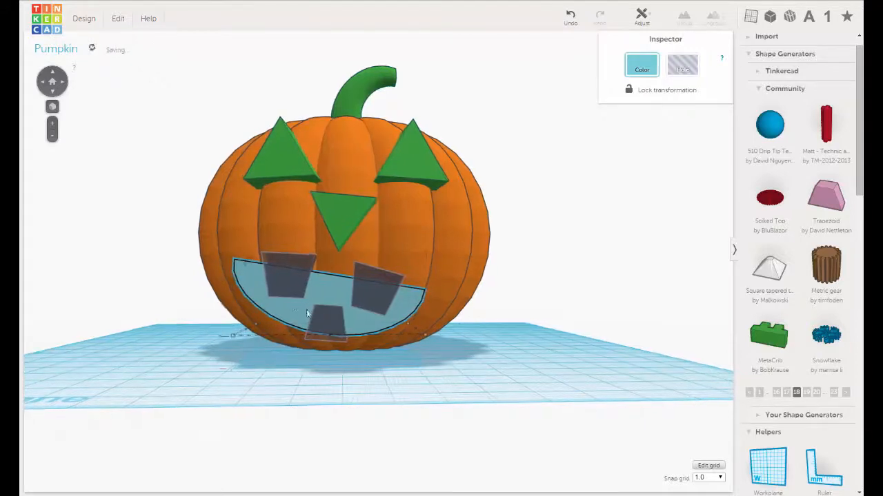
{"action": "left_click", "coordinate": [285, 265]}
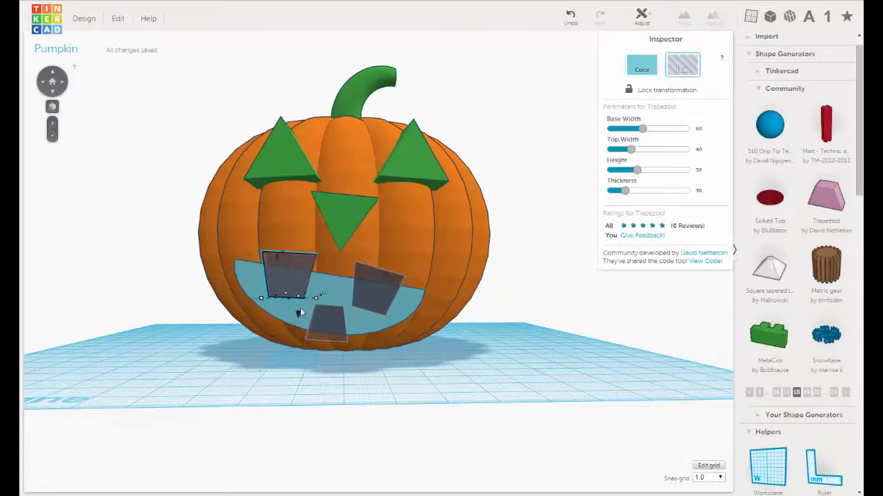
{"action": "key", "text": "ctrl+Up"}
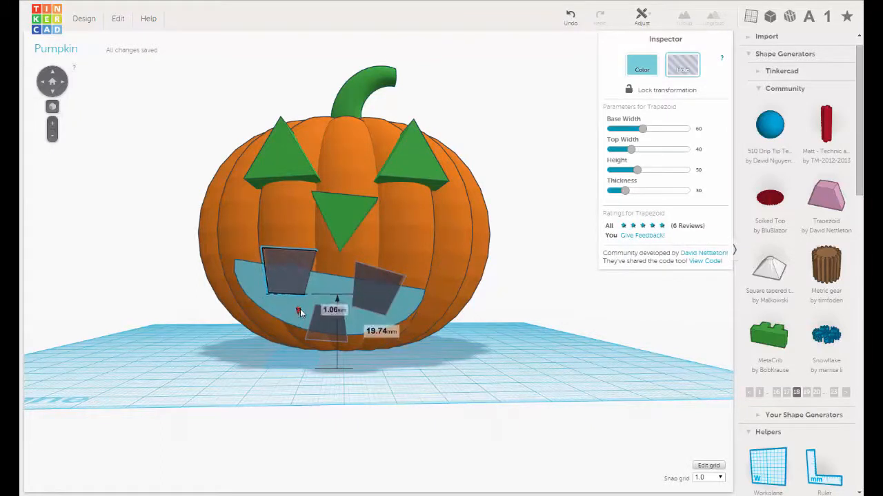
Nudge the tilted tooth cut on the mouth's upper right slightly outward to the right.
{"action": "right_click_drag", "start_coordinate": [375, 320], "coordinate": [384, 284]}
{"action": "left_click", "coordinate": [384, 285]}
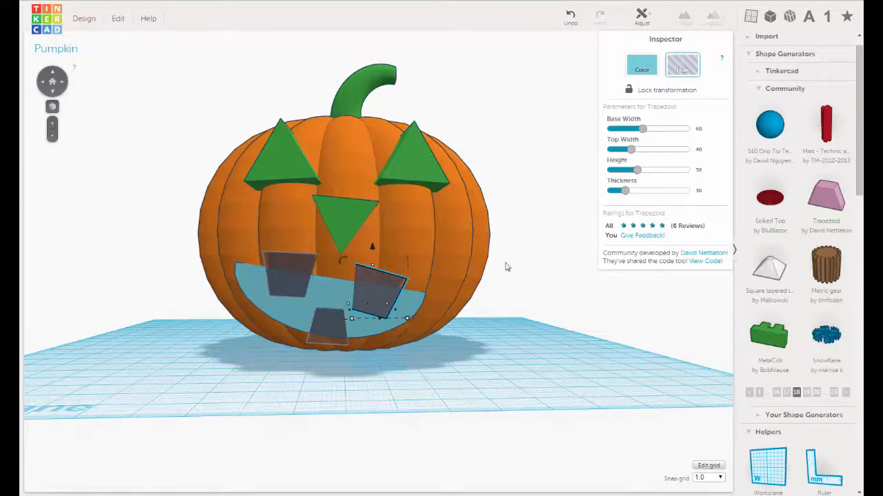
{"action": "mouse_move", "coordinate": [345, 257]}
{"action": "left_mouse_down"}
{"action": "mouse_move", "coordinate": [350, 248]}
{"action": "mouse_move", "coordinate": [337, 252]}
{"action": "mouse_move", "coordinate": [336, 242]}
{"action": "left_mouse_up"}
{"action": "key", "text": "Right"}
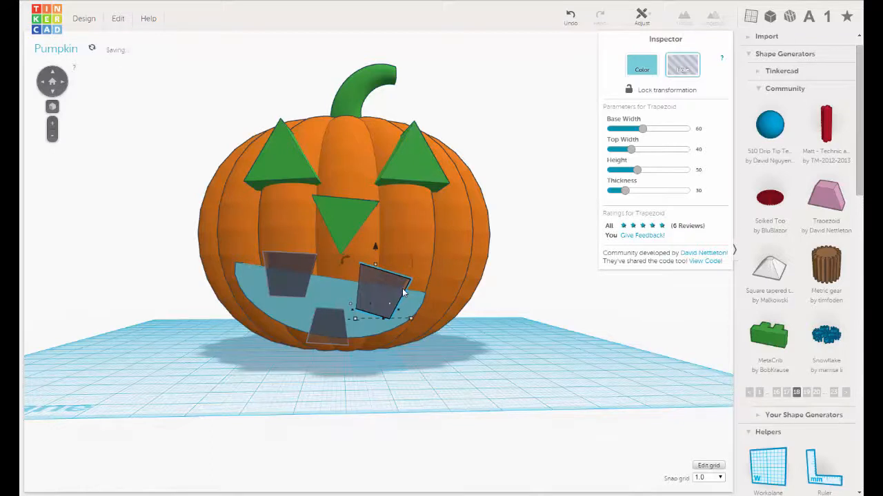
{"action": "left_click", "coordinate": [500, 297]}
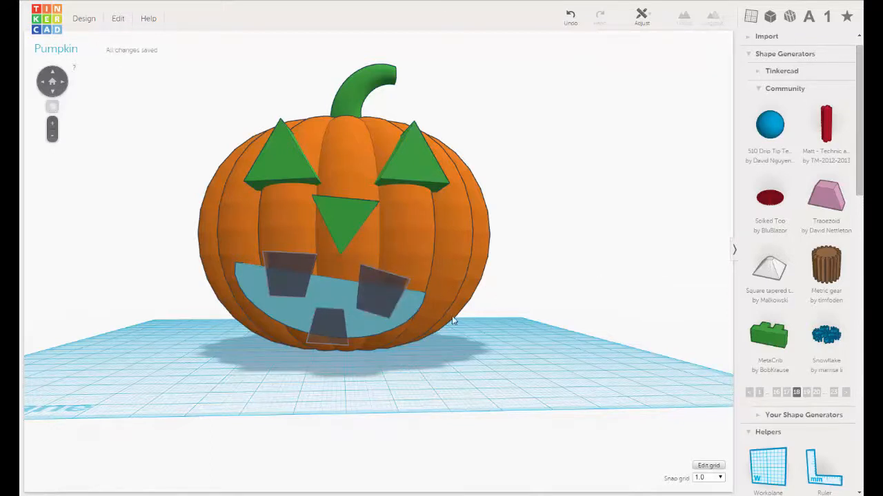
Nudge the tooth cut at the mouth's lower edge slightly to the right.
{"action": "right_click_drag", "start_coordinate": [453, 319], "coordinate": [456, 317]}
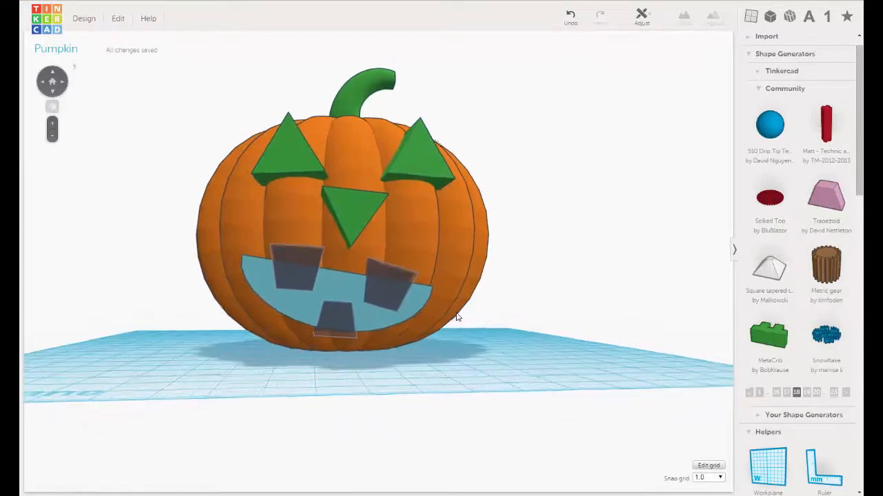
{"action": "left_click", "coordinate": [338, 316]}
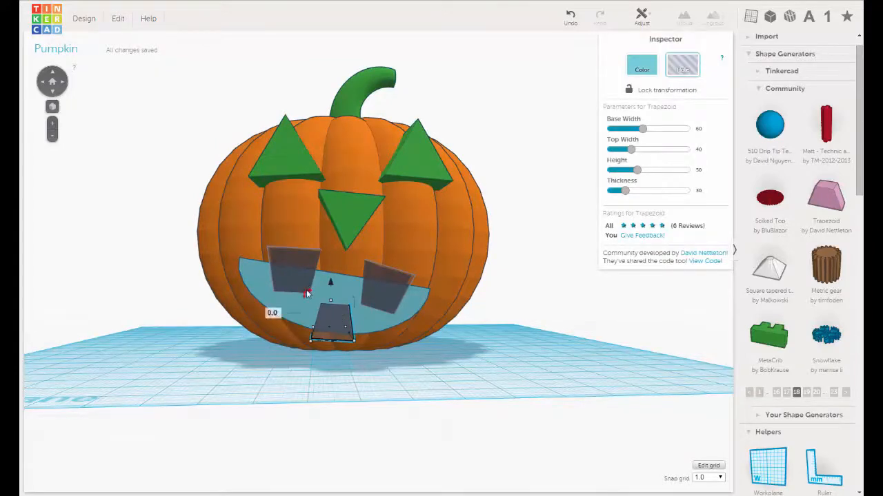
{"action": "left_click_drag", "start_coordinate": [308, 294], "coordinate": [290, 282]}
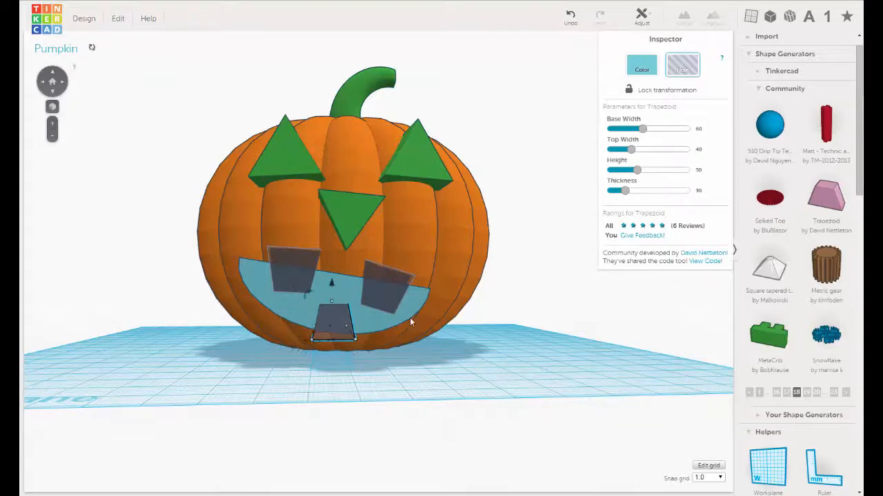
{"action": "left_click", "coordinate": [508, 342]}
{"action": "right_click_drag", "start_coordinate": [442, 367], "coordinate": [479, 353]}
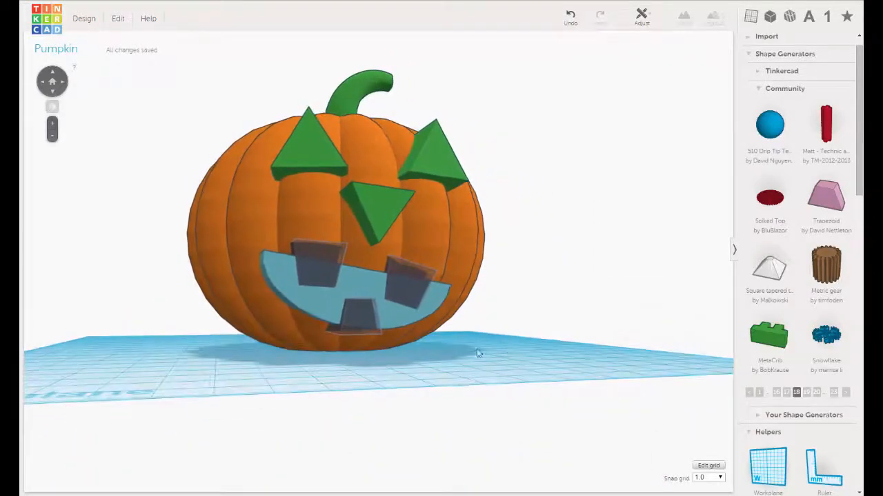
{"action": "mouse_move", "coordinate": [317, 305]}
{"action": "right_mouse_down"}
{"action": "mouse_move", "coordinate": [232, 339]}
{"action": "mouse_move", "coordinate": [316, 319]}
{"action": "right_mouse_up"}
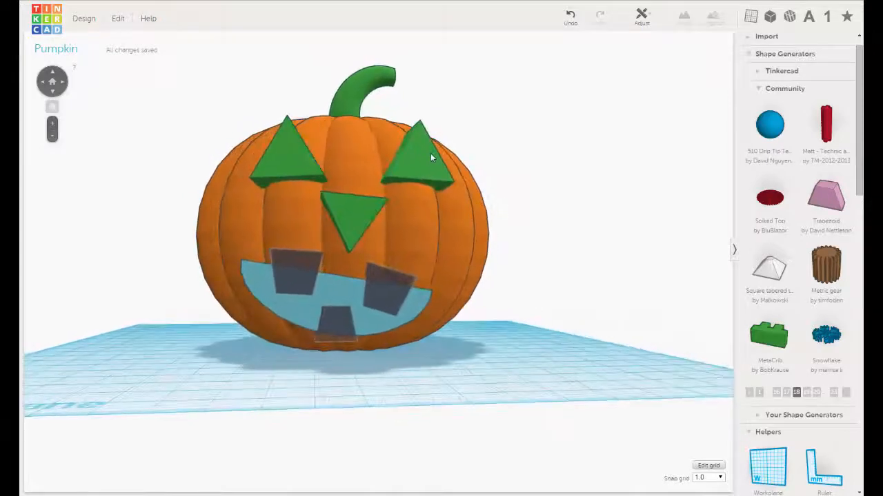
Turn both triangular eyes and the nose into holes together.
{"action": "left_click", "coordinate": [428, 155]}
{"action": "left_click", "coordinate": [297, 156], "text": "shift"}
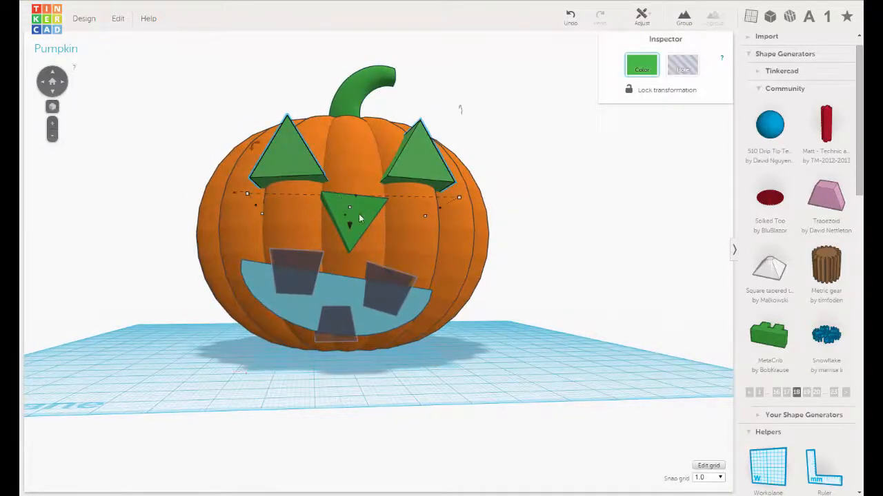
{"action": "left_click", "coordinate": [337, 196], "text": "shift"}
{"action": "left_click", "coordinate": [682, 67]}
{"action": "left_click", "coordinate": [618, 263]}
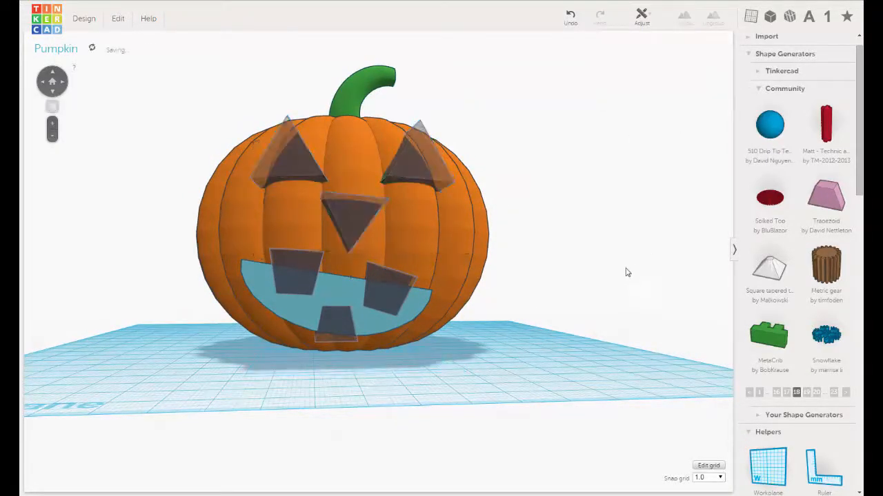
{"action": "right_click_drag", "start_coordinate": [627, 270], "coordinate": [614, 291]}
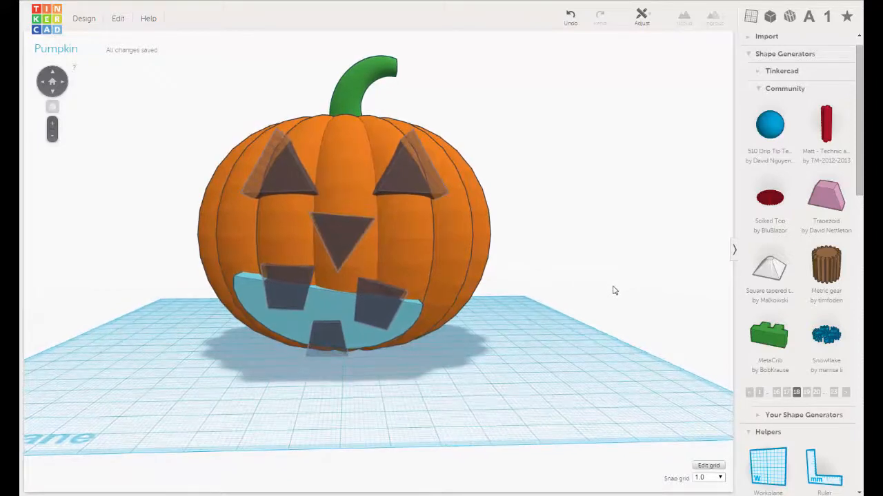
Widen the triangular nose hole by stretching it outward on both sides.
{"action": "left_click", "coordinate": [351, 232]}
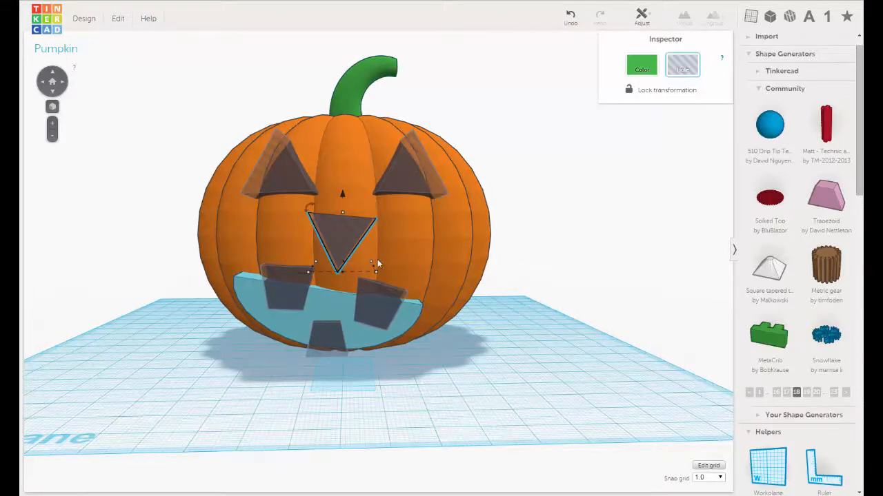
{"action": "left_click_drag", "start_coordinate": [374, 263], "coordinate": [389, 271]}
{"action": "left_click_drag", "start_coordinate": [313, 269], "coordinate": [298, 266]}
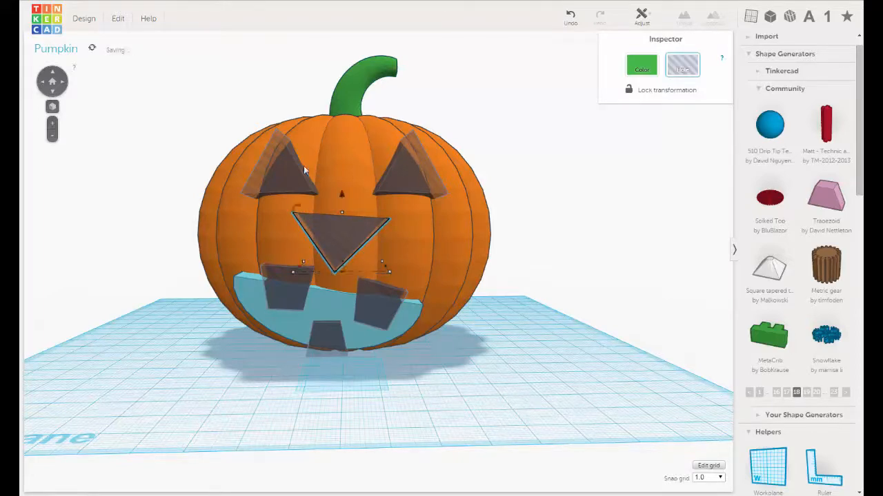
{"action": "right_click_drag", "start_coordinate": [471, 201], "coordinate": [476, 209]}
{"action": "left_click", "coordinate": [542, 229]}
{"action": "right_click_drag", "start_coordinate": [592, 252], "coordinate": [615, 258]}
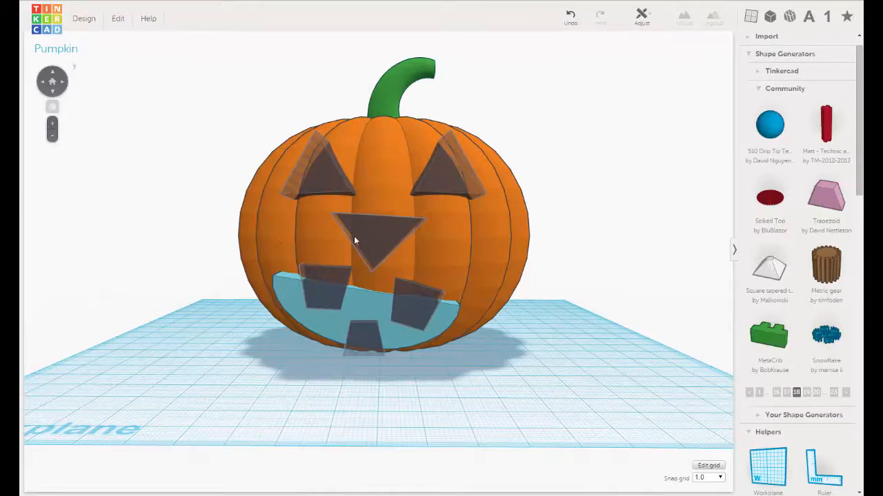
Cut the three teeth out of the mouth by grouping each trapezoid with it, and turn the toothed mouth into a hole.
{"action": "left_click", "coordinate": [291, 293]}
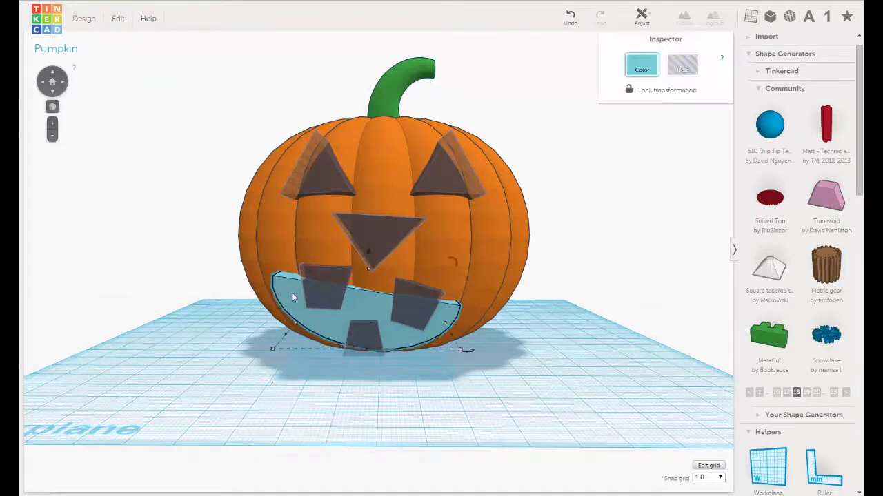
{"action": "left_click", "coordinate": [325, 278], "text": "shift"}
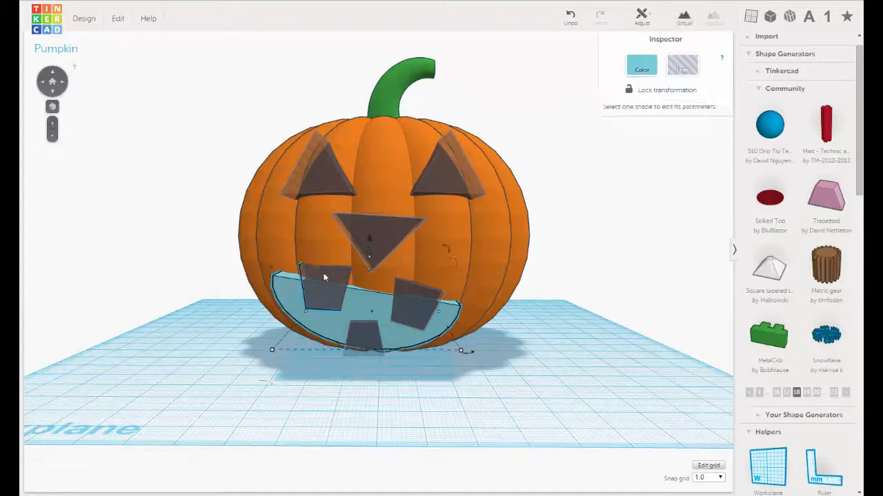
{"action": "left_click", "coordinate": [681, 19]}
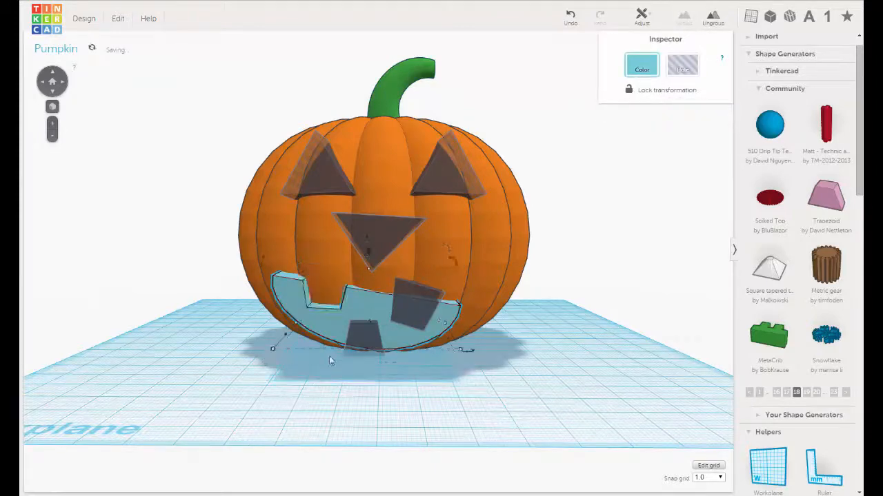
{"action": "left_click", "coordinate": [418, 291], "text": "shift"}
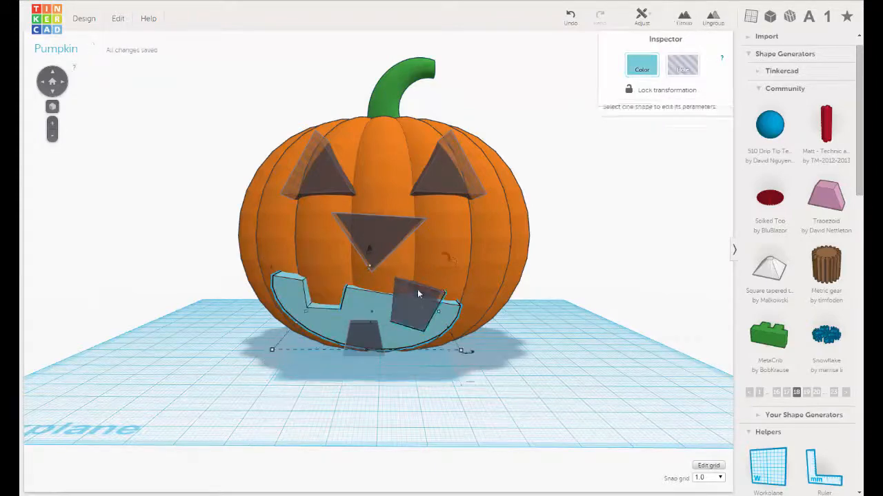
{"action": "left_click", "coordinate": [674, 23]}
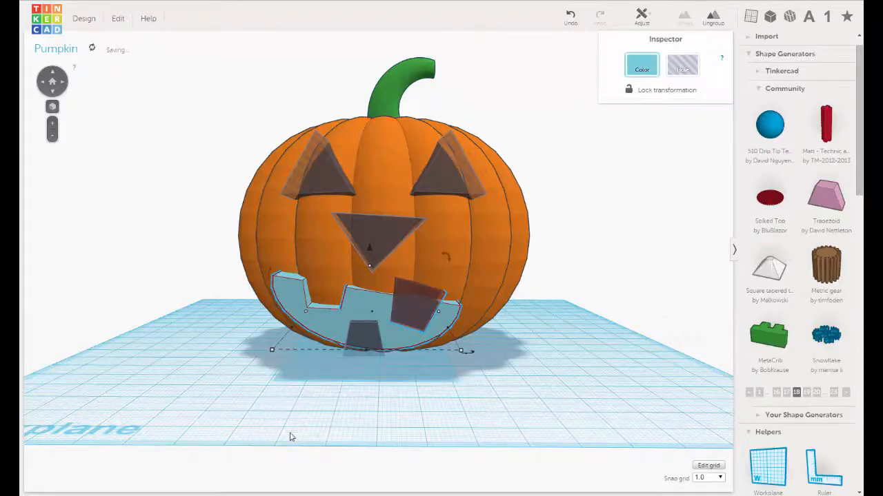
{"action": "left_click", "coordinate": [366, 336], "text": "shift"}
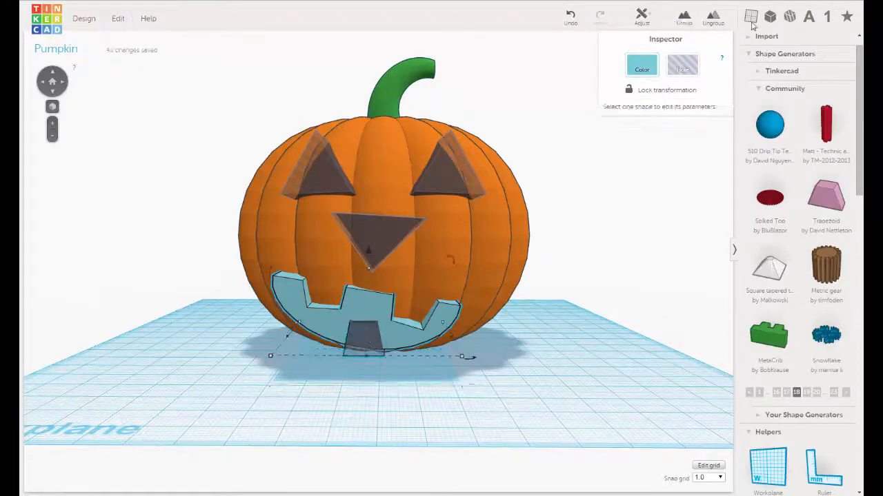
{"action": "left_click", "coordinate": [685, 19]}
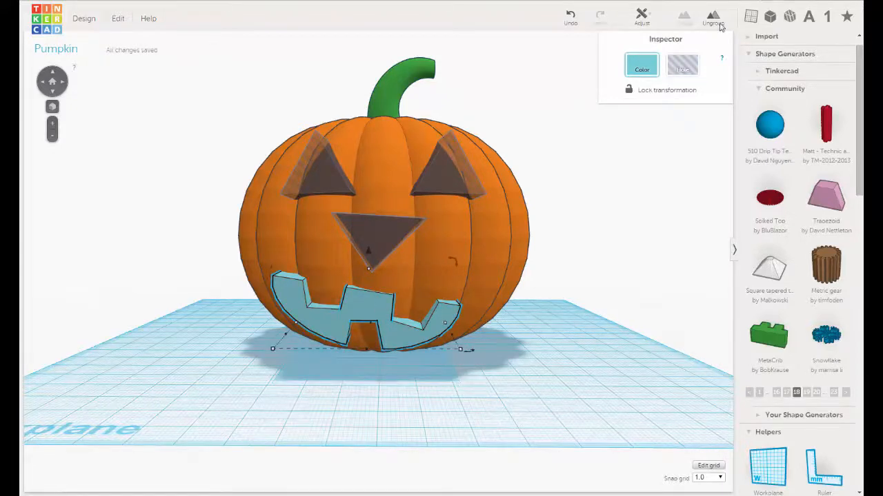
{"action": "left_click", "coordinate": [682, 64]}
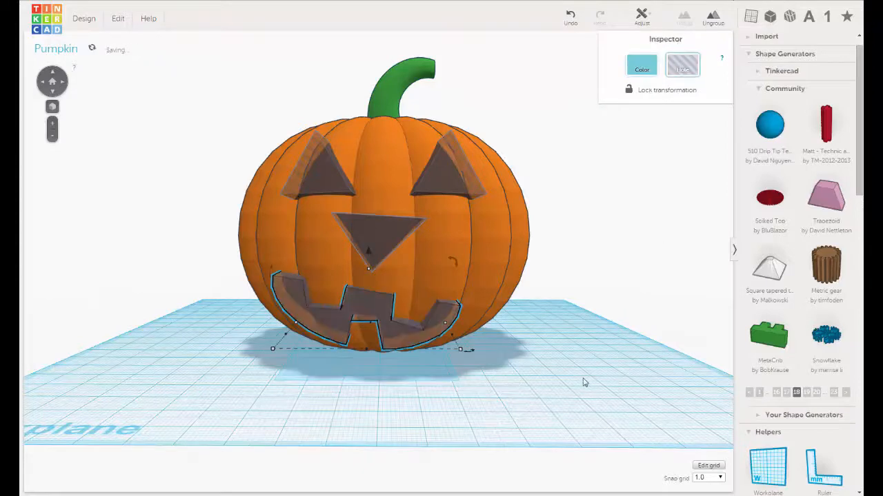
{"action": "left_click", "coordinate": [583, 373]}
Turn the pumpkin body into a hole to inspect how deep the face shapes reach inside, and restore its orange color.
{"action": "right_click_drag", "start_coordinate": [583, 372], "coordinate": [481, 247]}
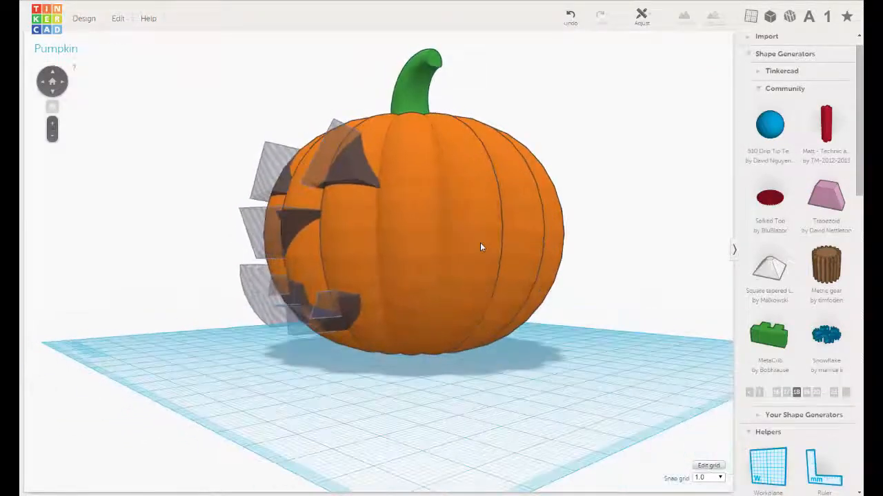
{"action": "left_click", "coordinate": [482, 247]}
{"action": "left_click", "coordinate": [695, 64]}
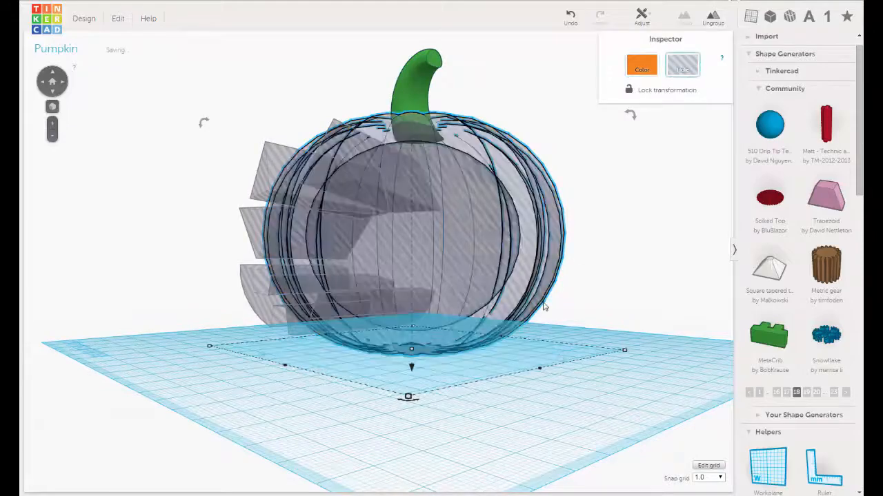
{"action": "right_click_drag", "start_coordinate": [370, 316], "coordinate": [665, 316]}
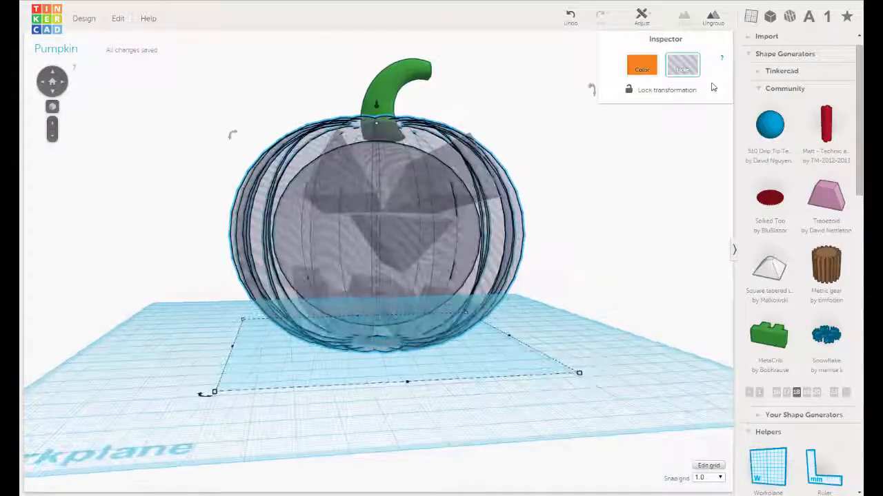
{"action": "left_click", "coordinate": [650, 67]}
{"action": "right_click_drag", "start_coordinate": [548, 293], "coordinate": [604, 292]}
{"action": "left_click", "coordinate": [604, 296]}
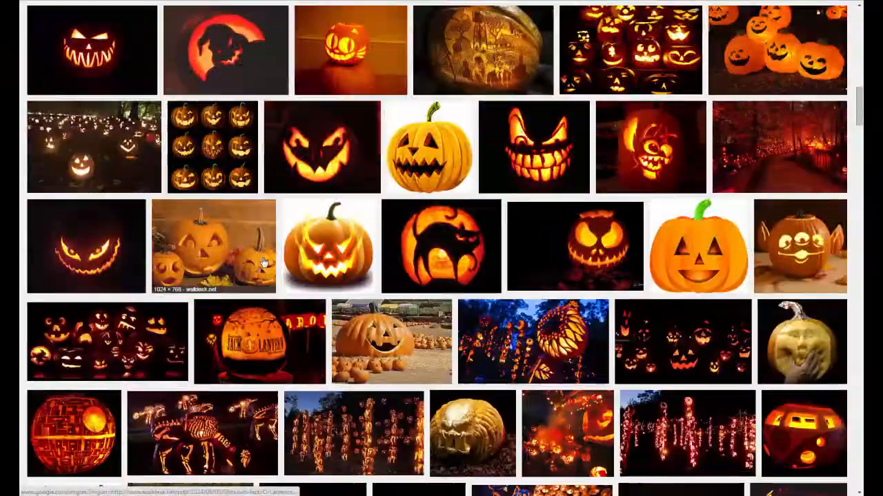
Switch to Google Images and browse the pictures of jack o lanterns for face ideas.
{"action": "scroll", "coordinate": [263, 262], "scroll_direction": "up", "scroll_amount": 15}
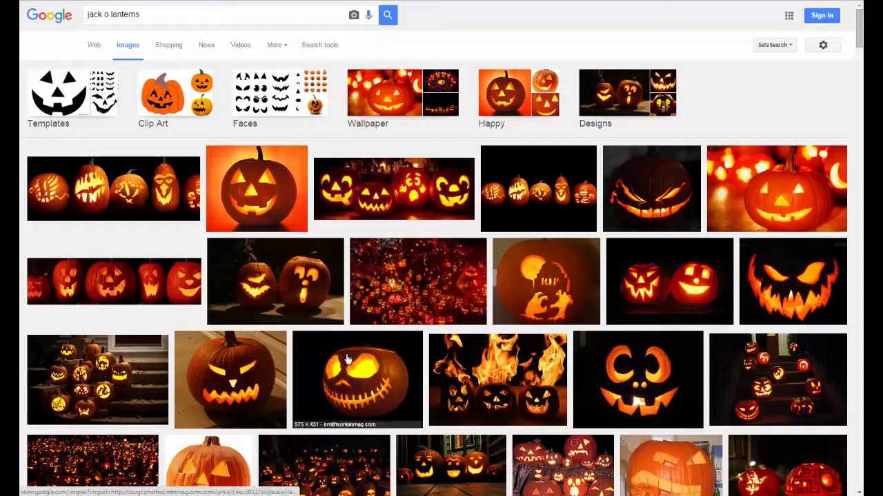
{"action": "scroll", "coordinate": [348, 360], "scroll_direction": "down", "scroll_amount": 2}
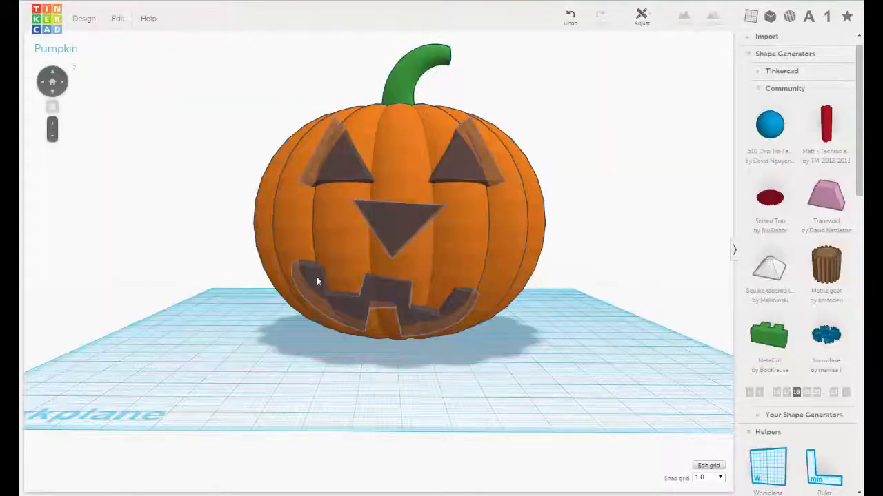
Back in Tinkercad, stretch the toothed mouth hole wider at both ends and make it slightly taller.
{"action": "left_click", "coordinate": [316, 281]}
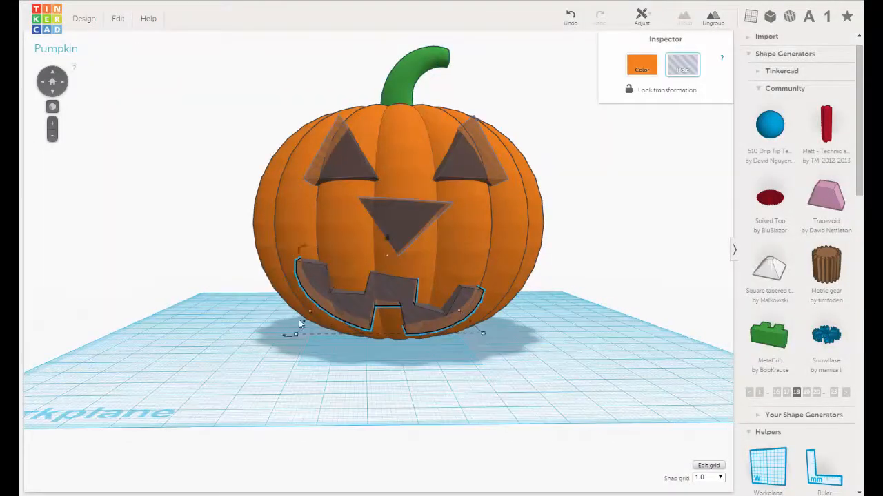
{"action": "left_click_drag", "start_coordinate": [300, 323], "coordinate": [288, 323]}
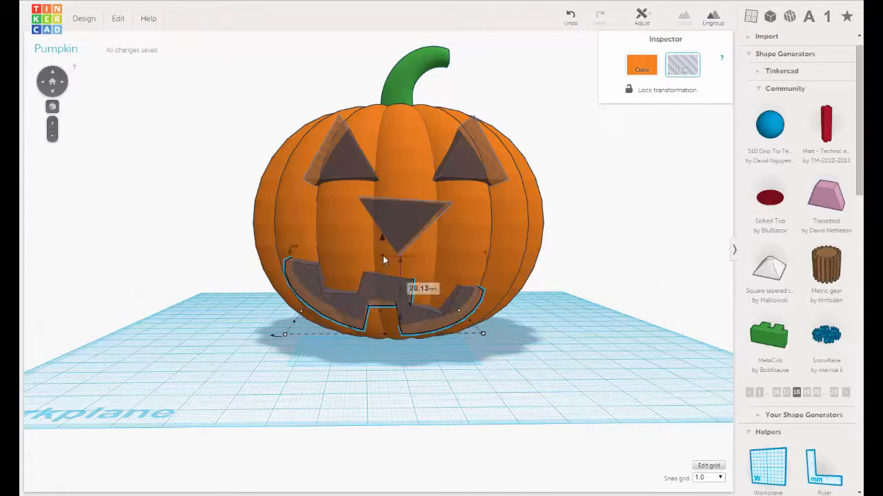
{"action": "left_click_drag", "start_coordinate": [383, 255], "coordinate": [384, 249]}
{"action": "right_click_drag", "start_coordinate": [468, 312], "coordinate": [466, 309]}
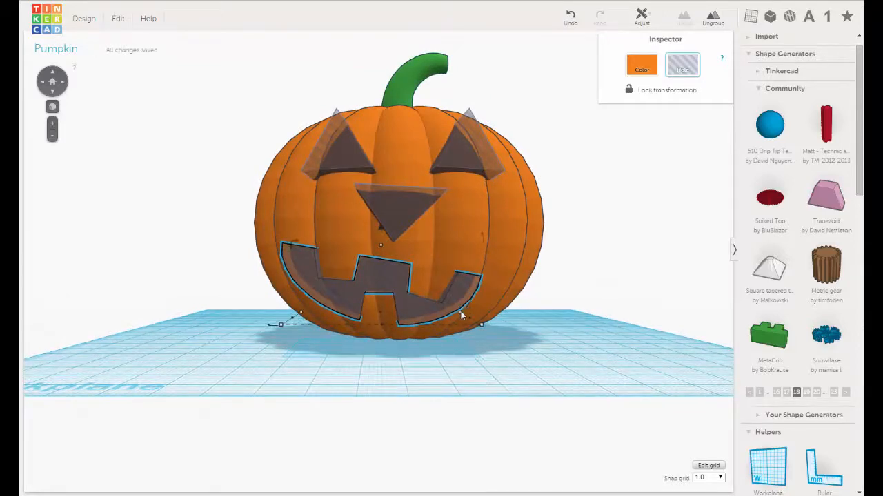
{"action": "left_click_drag", "start_coordinate": [461, 314], "coordinate": [483, 326]}
{"action": "mouse_move", "coordinate": [482, 325]}
{"action": "right_mouse_down"}
{"action": "mouse_move", "coordinate": [499, 335]}
{"action": "mouse_move", "coordinate": [442, 336]}
{"action": "mouse_move", "coordinate": [600, 320]}
{"action": "mouse_move", "coordinate": [547, 338]}
{"action": "mouse_move", "coordinate": [466, 343]}
{"action": "mouse_move", "coordinate": [479, 337]}
{"action": "right_mouse_up"}
{"action": "scroll", "coordinate": [494, 331], "scroll_direction": "down", "scroll_amount": 2}
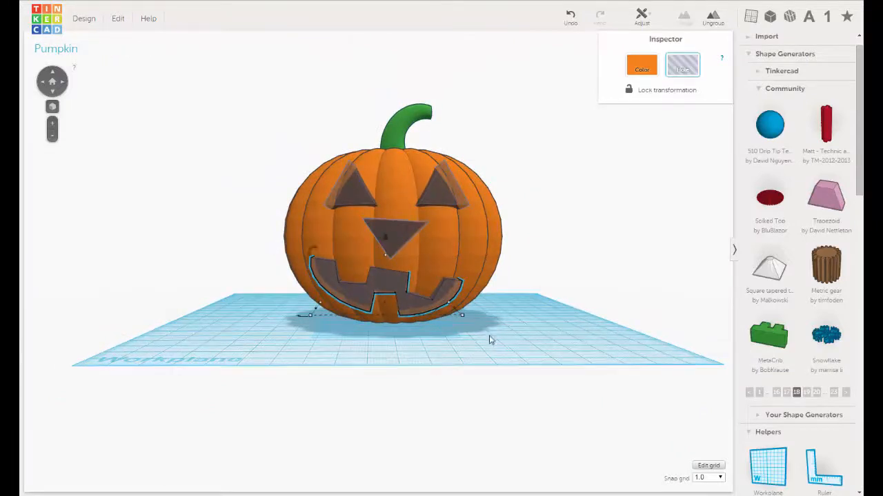
Stretch the left triangular eye hole on the pumpkin slightly taller and wider, and deselect it.
{"action": "scroll", "coordinate": [398, 319], "scroll_direction": "up", "scroll_amount": 2}
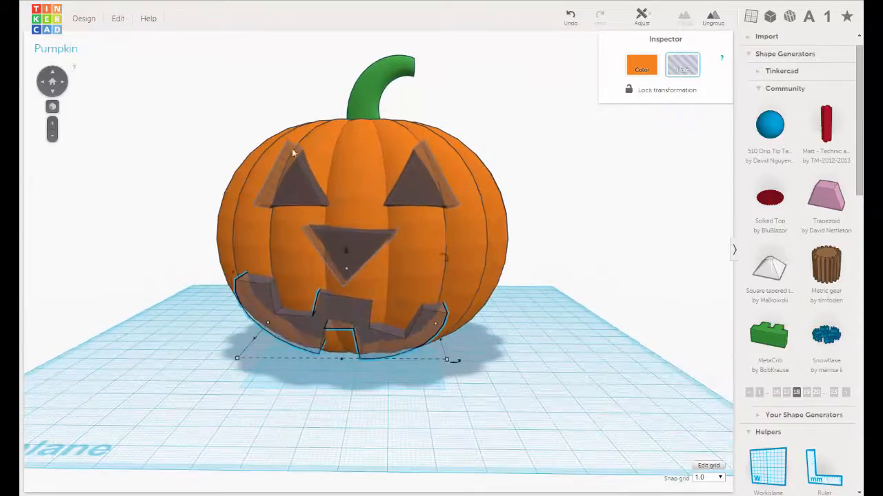
{"action": "left_click", "coordinate": [316, 191]}
{"action": "scroll", "coordinate": [367, 195], "scroll_direction": "up", "scroll_amount": 3}
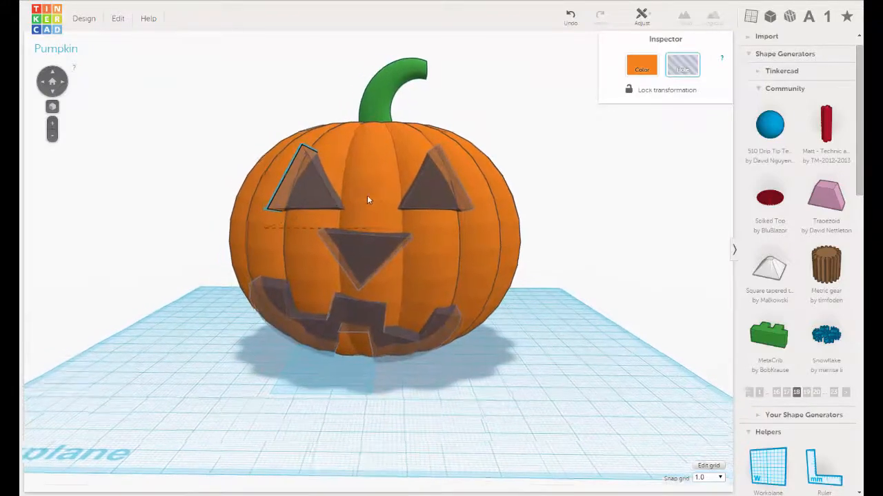
{"action": "middle_click_drag", "start_coordinate": [389, 216], "coordinate": [391, 220]}
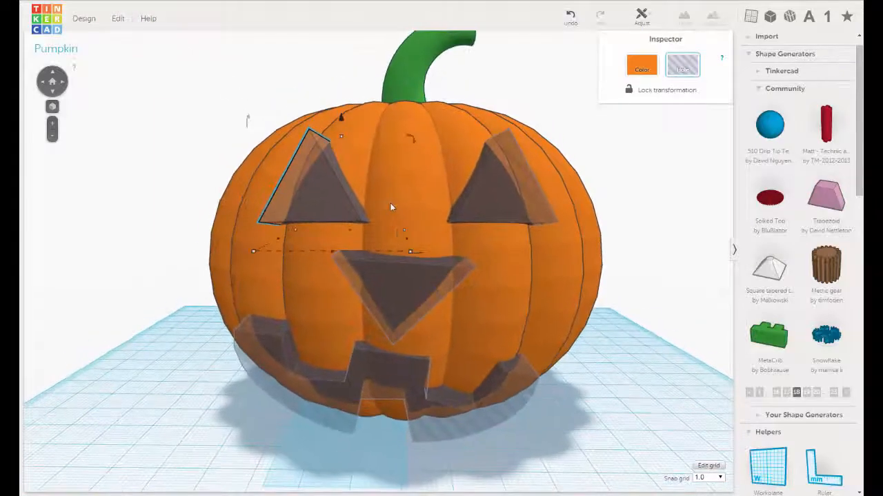
{"action": "right_click_drag", "start_coordinate": [392, 197], "coordinate": [419, 206]}
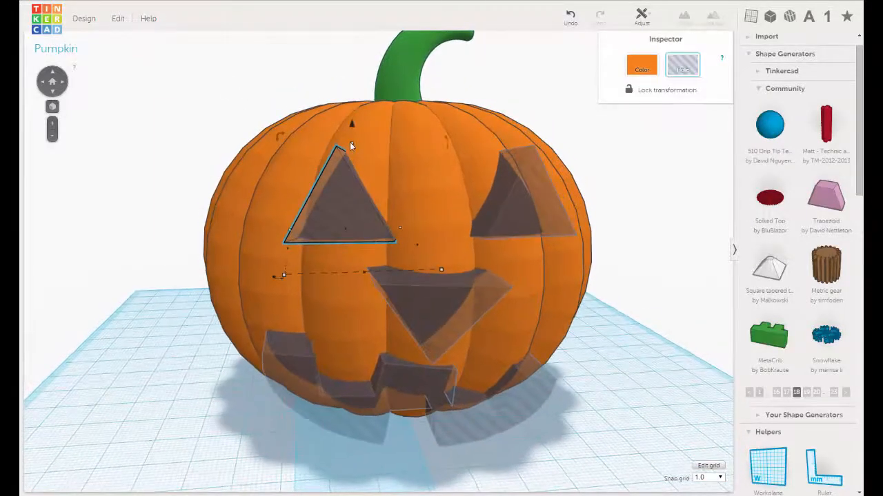
{"action": "mouse_move", "coordinate": [353, 144]}
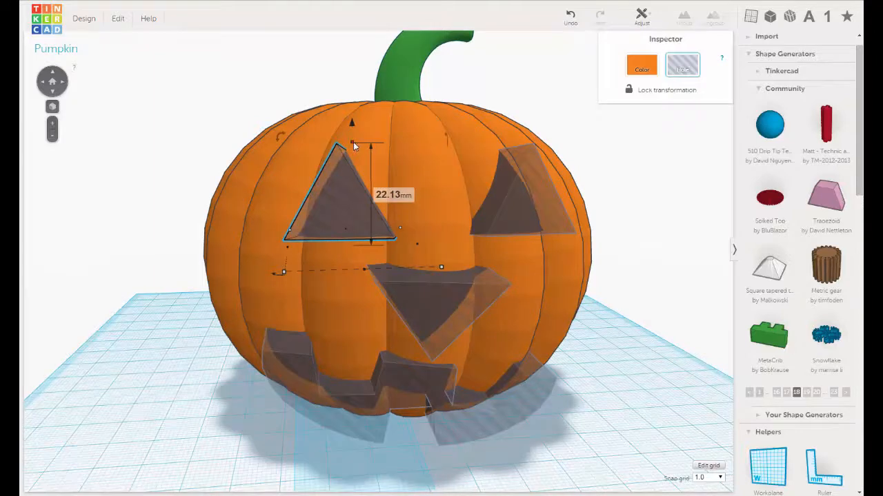
{"action": "right_click_drag", "start_coordinate": [364, 251], "coordinate": [453, 292]}
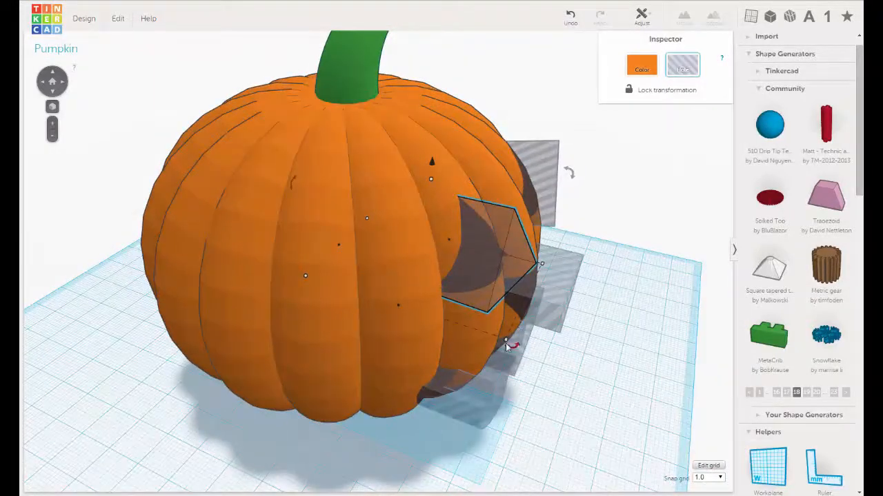
{"action": "mouse_move", "coordinate": [506, 343]}
{"action": "left_click_drag", "start_coordinate": [506, 343], "coordinate": [510, 345]}
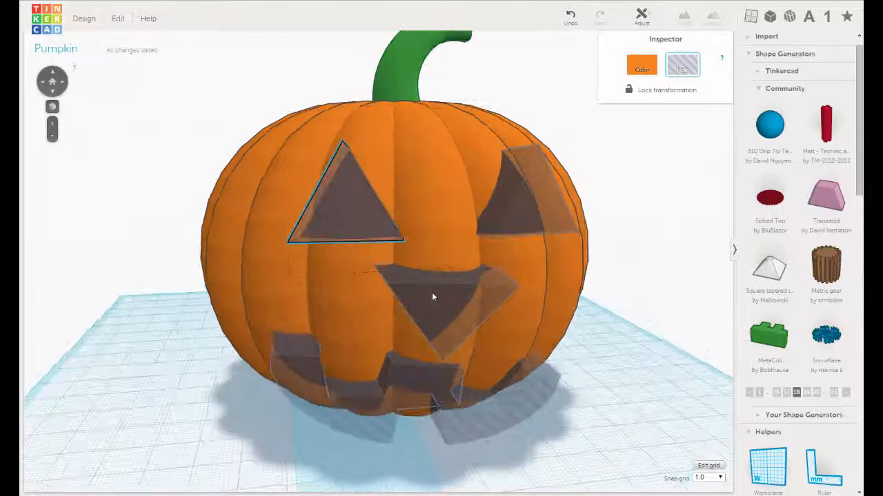
{"action": "right_click_drag", "start_coordinate": [432, 293], "coordinate": [406, 282]}
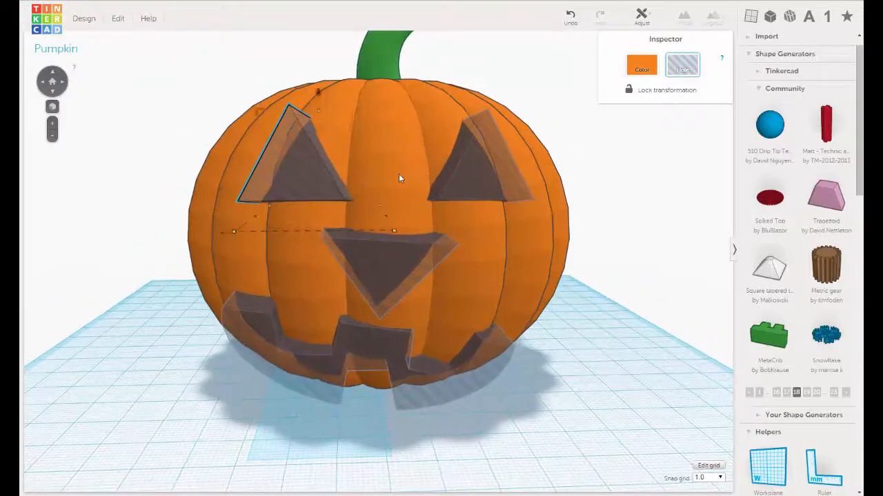
{"action": "scroll", "coordinate": [399, 174], "scroll_direction": "down", "scroll_amount": 4}
{"action": "left_click", "coordinate": [520, 269]}
{"action": "right_click_drag", "start_coordinate": [469, 306], "coordinate": [461, 295]}
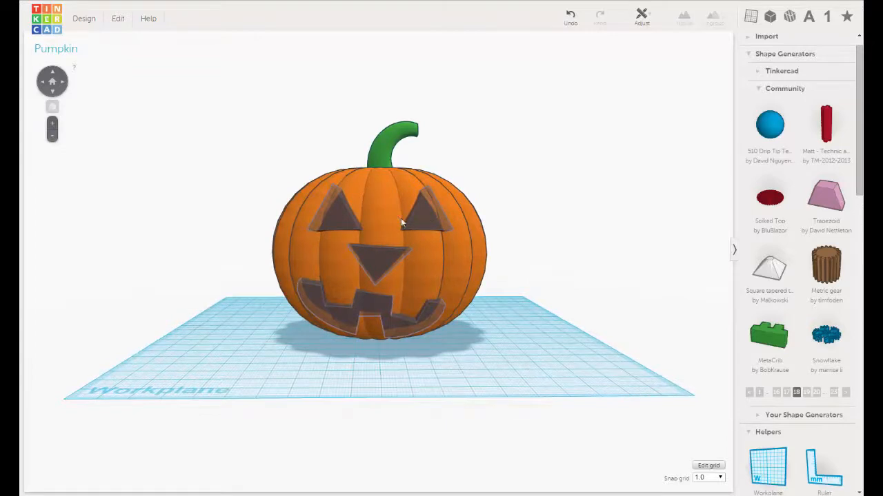
{"action": "scroll", "coordinate": [407, 220], "scroll_direction": "up", "scroll_amount": 3}
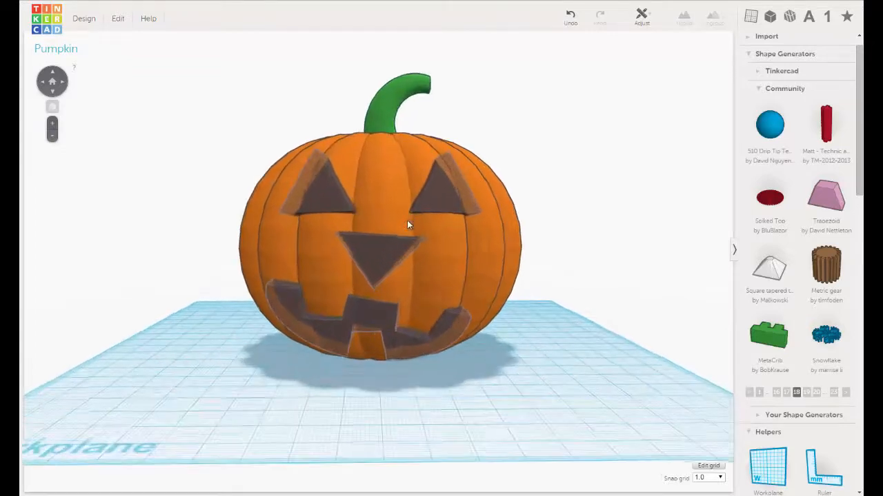
{"action": "right_click_drag", "start_coordinate": [407, 229], "coordinate": [498, 279]}
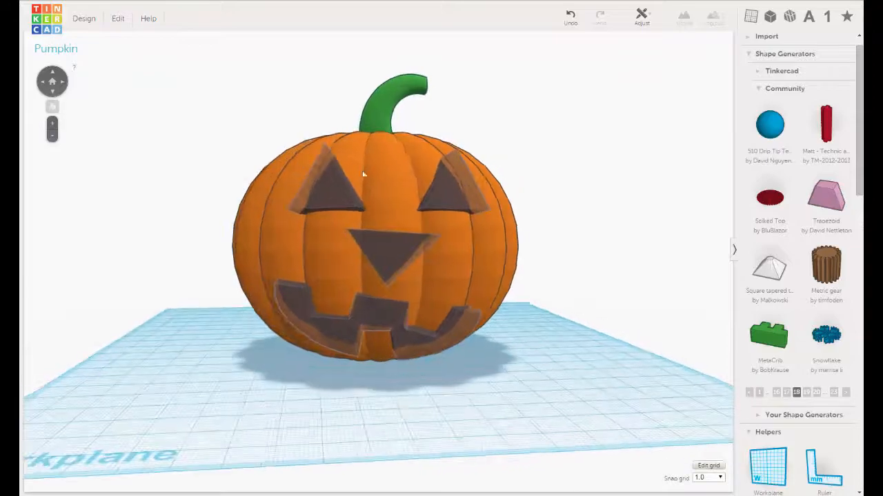
{"action": "right_click_drag", "start_coordinate": [434, 283], "coordinate": [434, 280]}
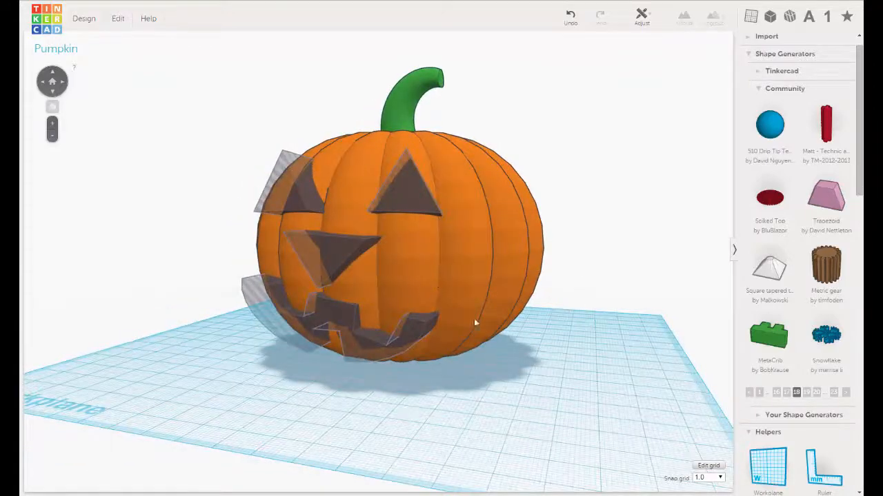